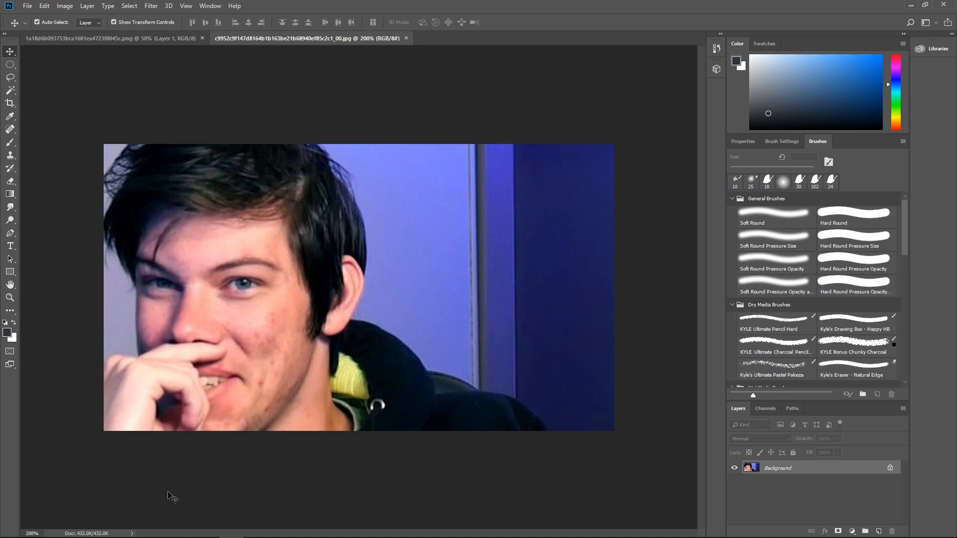
Step: Look over the character artwork, its source page on DeviantArt in Chrome, and the two open documents in Photoshop
left_click(150, 40)
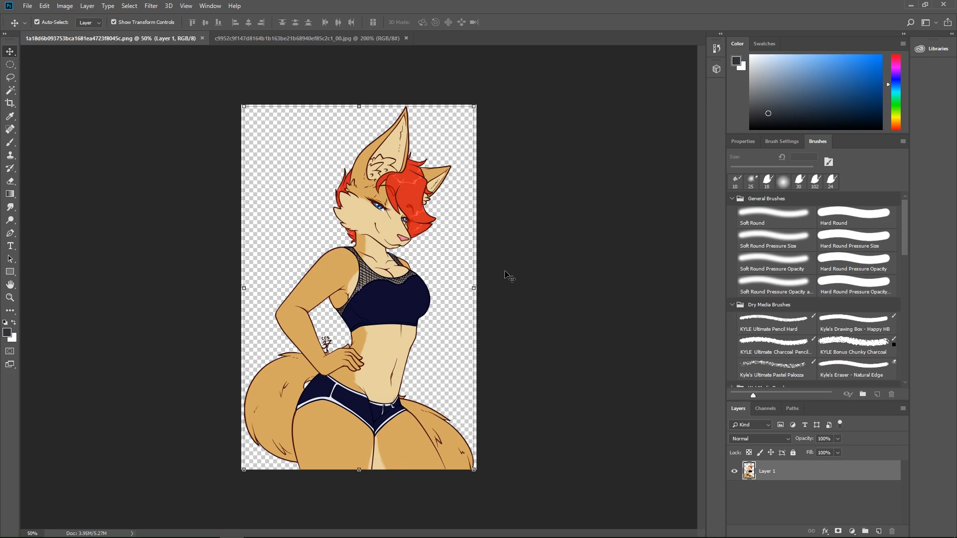
mouse_move(256, 509)
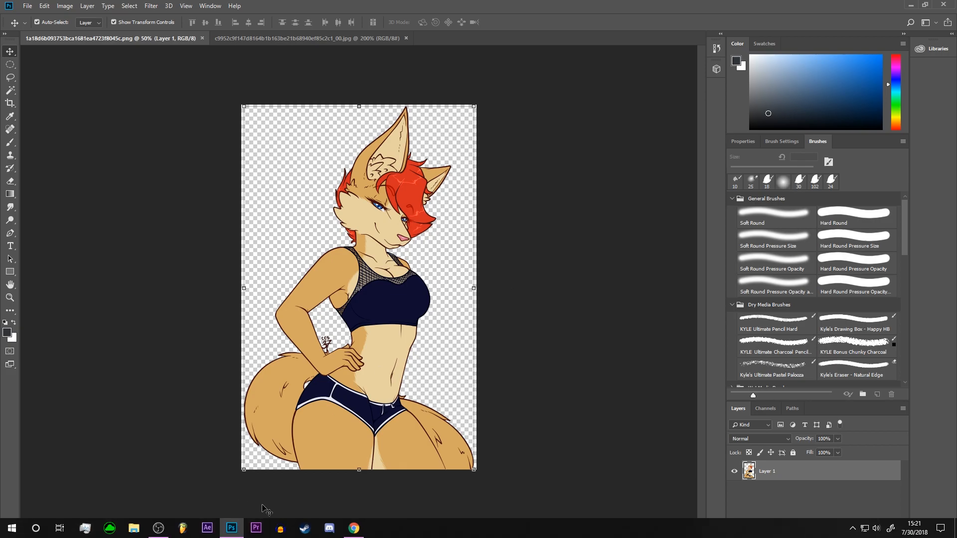
left_click(349, 531)
scroll(364, 401, "down", 5)
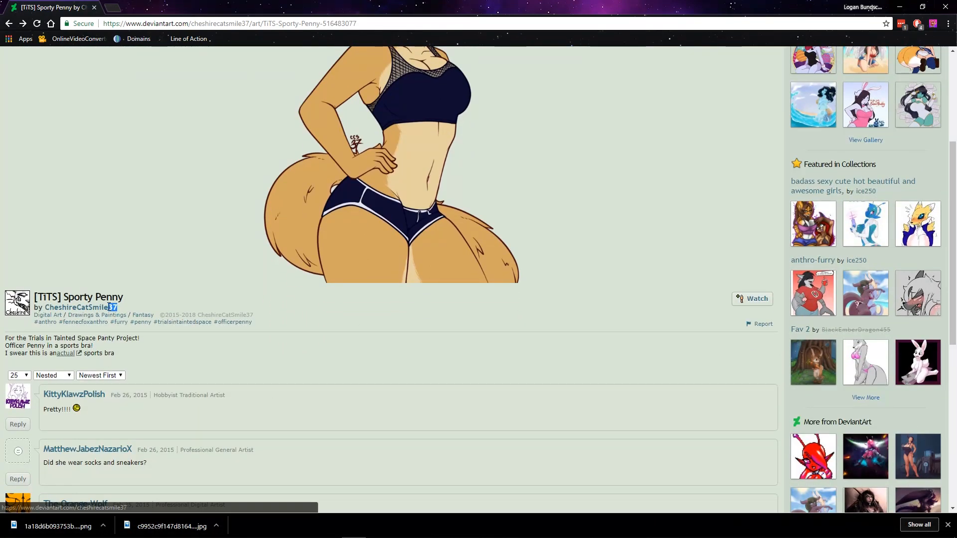
scroll(124, 289, "down", 7)
left_click(137, 258)
type("Hot")
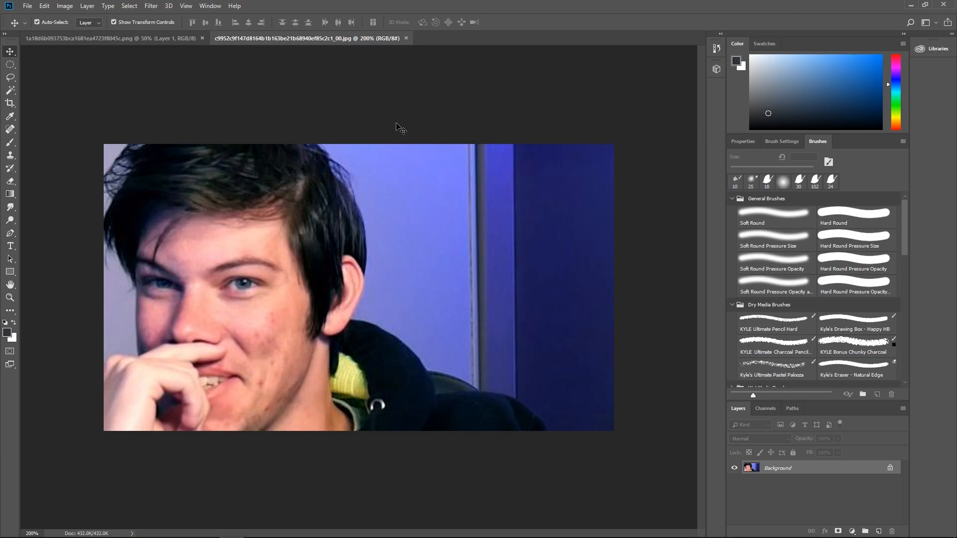
key("ctrl+Tab")
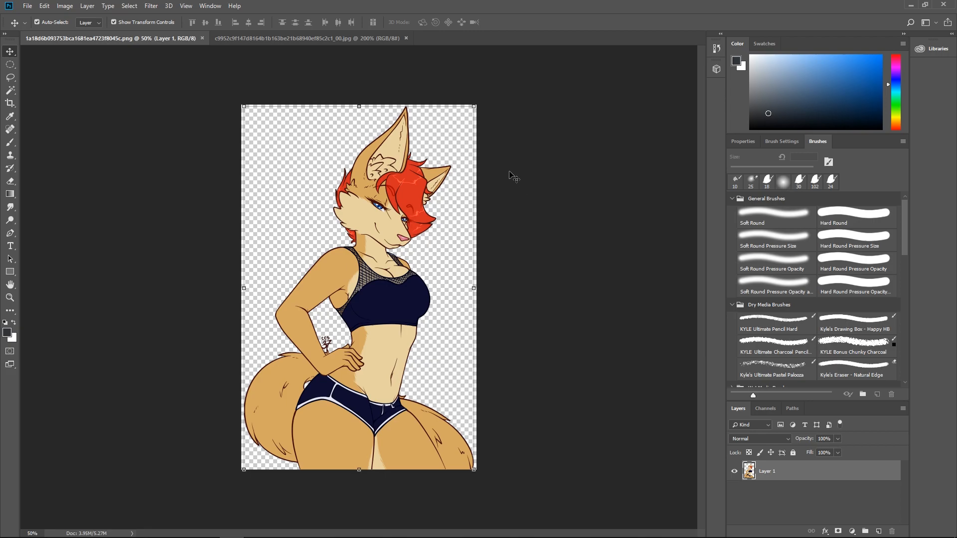
Step: Bring up the photo document and convert its locked Background into a regular layer
left_click(322, 39)
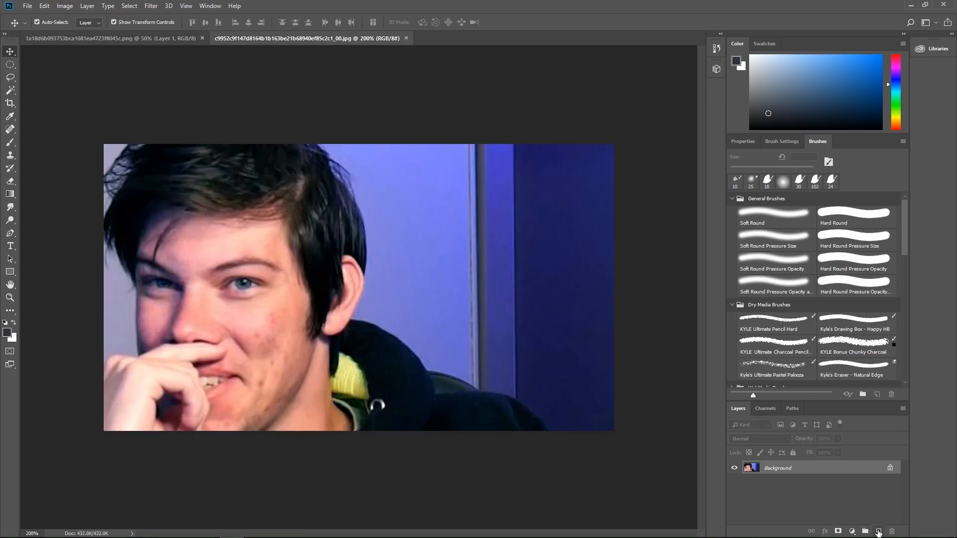
left_click(890, 468)
left_click(853, 497)
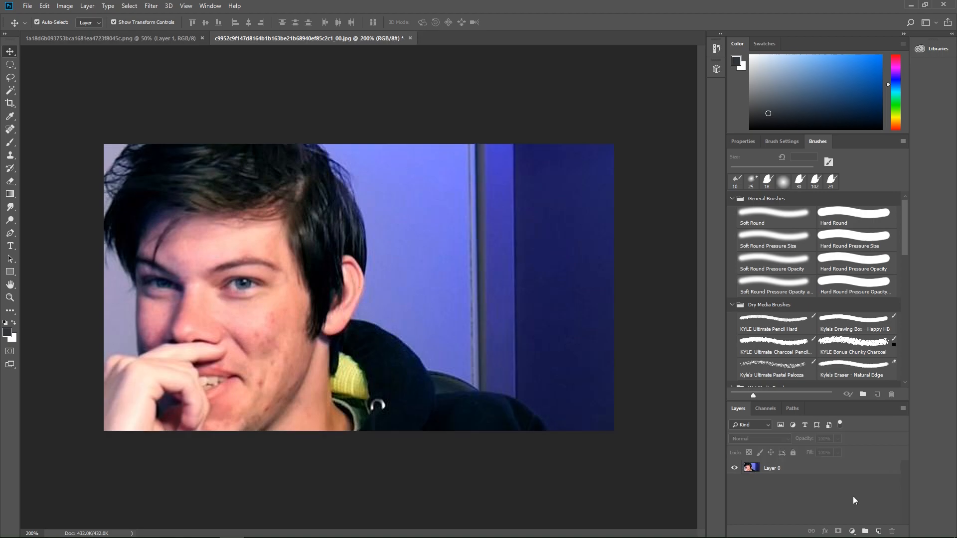
Step: Show the Adjustments panel, dock it beside Brushes, and shrink that panel group to give the layer list more room
left_click(742, 142)
left_click(781, 142)
left_click(817, 141)
left_click(780, 141)
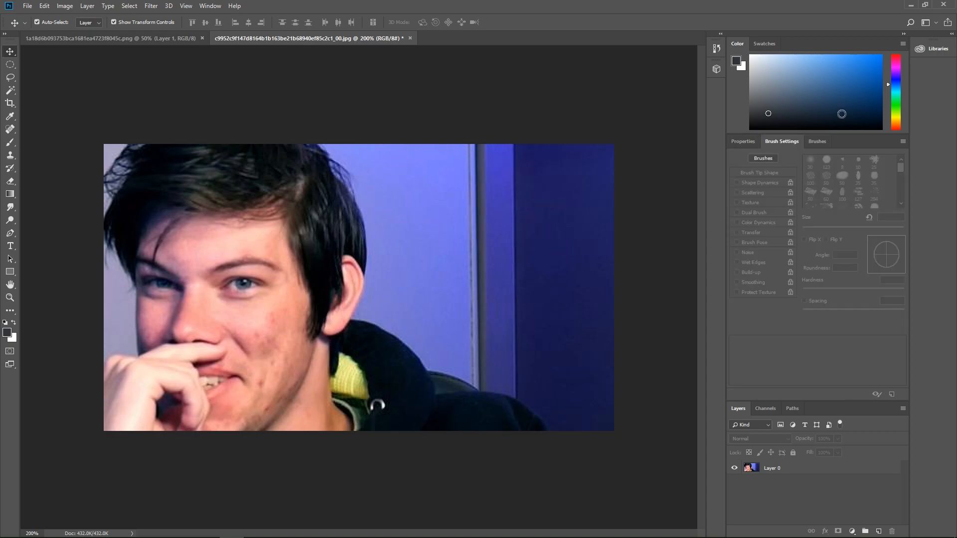
left_click(210, 6)
left_click(229, 88)
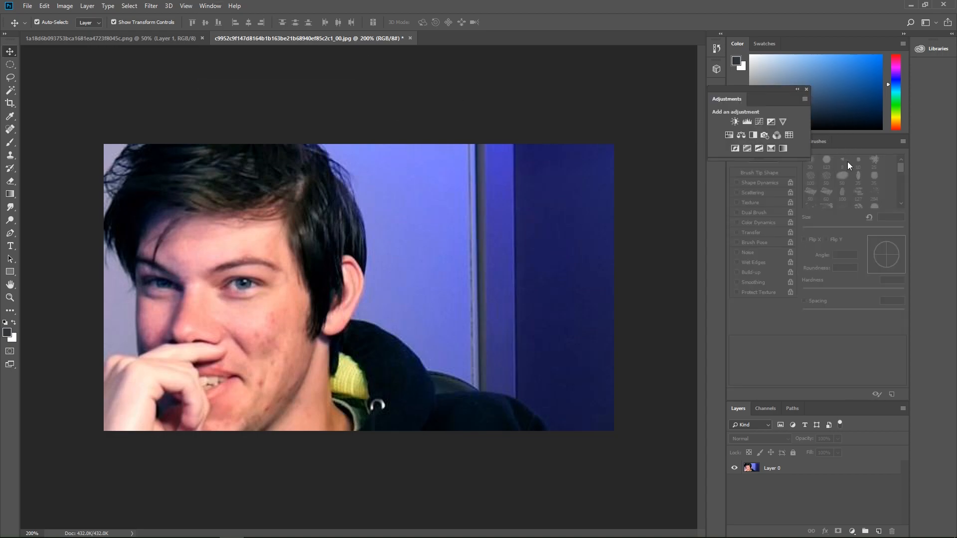
mouse_move(742, 98)
left_mouse_down()
mouse_move(734, 104)
mouse_move(852, 145)
left_mouse_up()
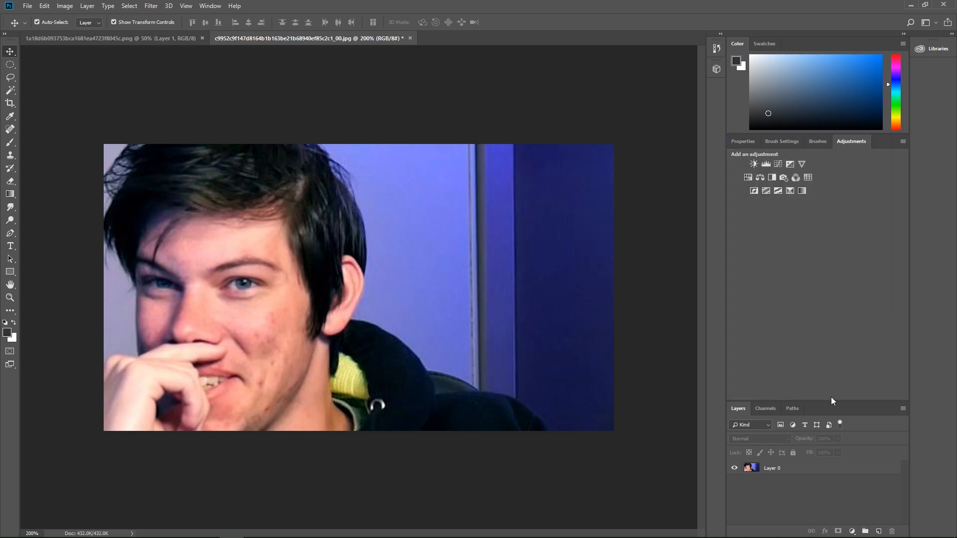
left_click_drag(830, 400, 830, 208)
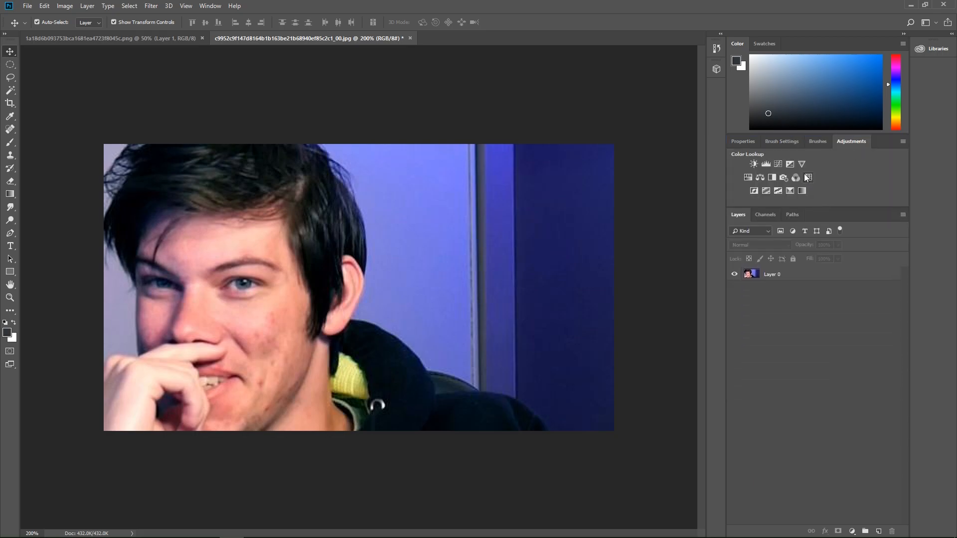
Step: Add a Curves adjustment above the photo layer, raising the black point's output and lowering the white point's output to 209
left_click(826, 273)
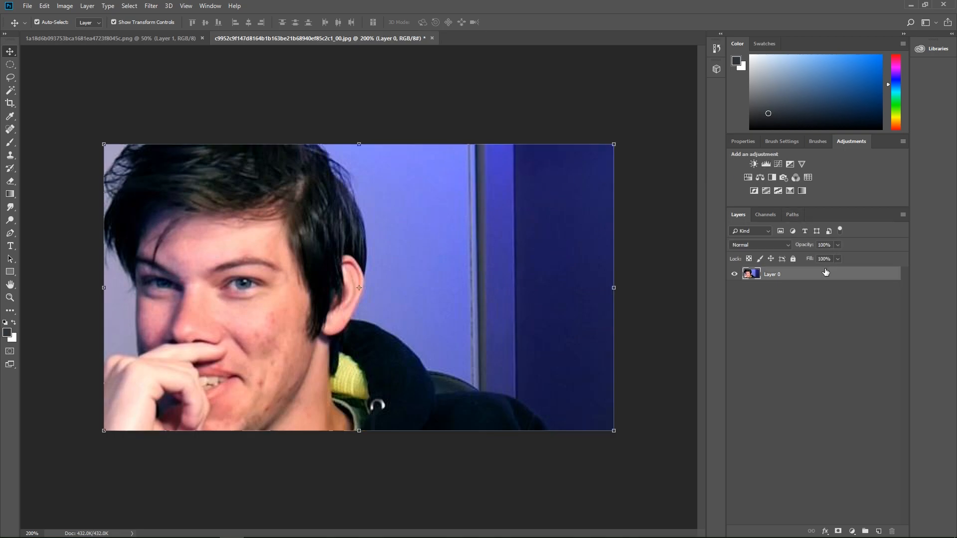
left_click(777, 165)
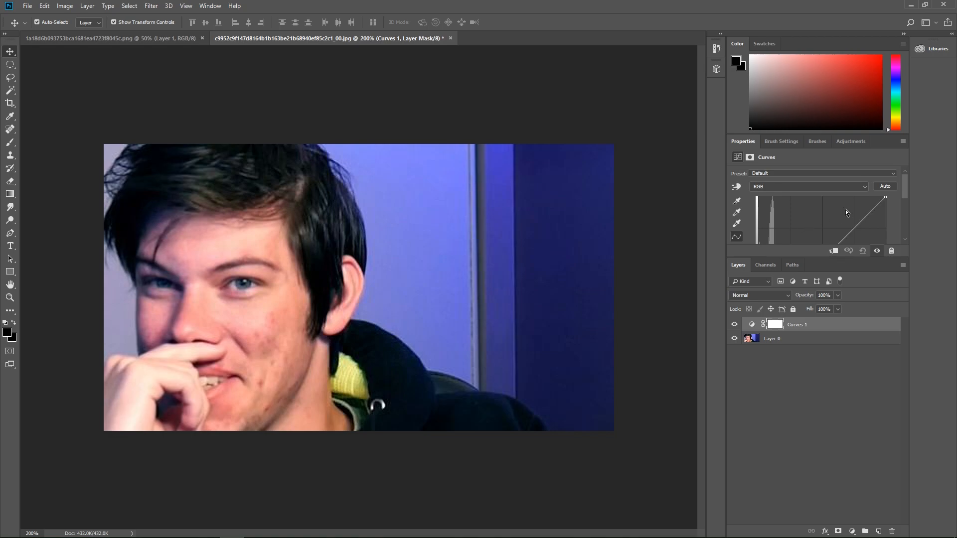
left_click_drag(833, 258, 835, 371)
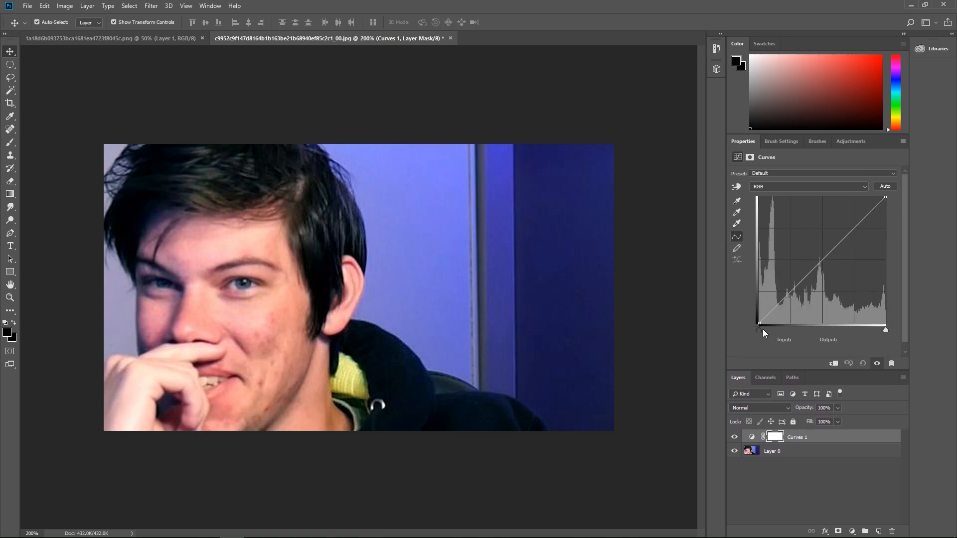
left_click_drag(758, 323, 743, 306)
left_click_drag(886, 197, 897, 220)
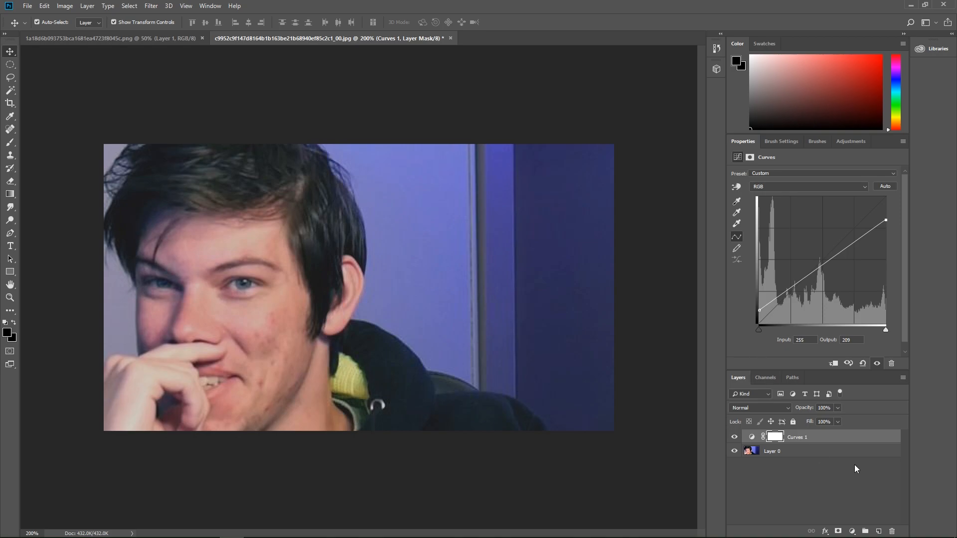
Step: Add a Levels adjustment above the Curves layer with midtones at 1.13 and the white input level at 237
left_click(839, 143)
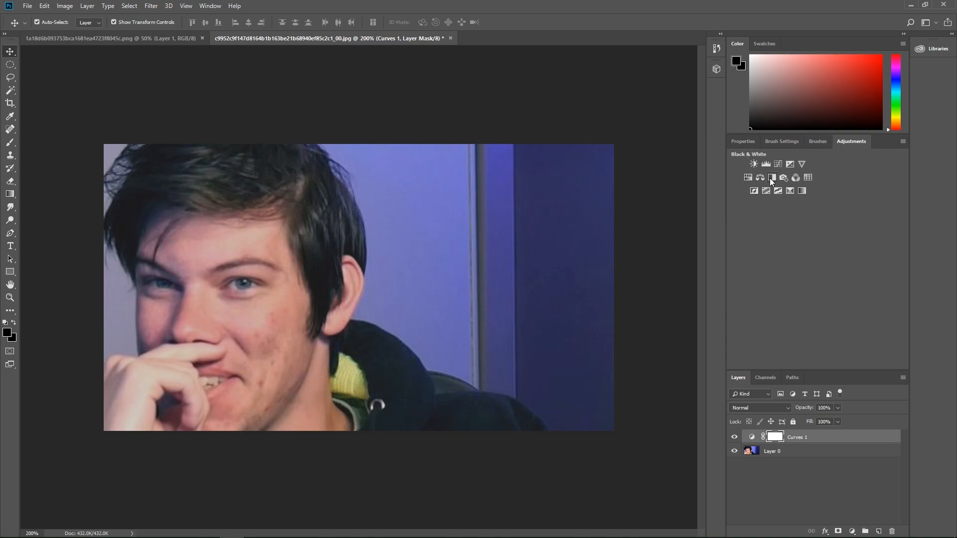
left_click(766, 164)
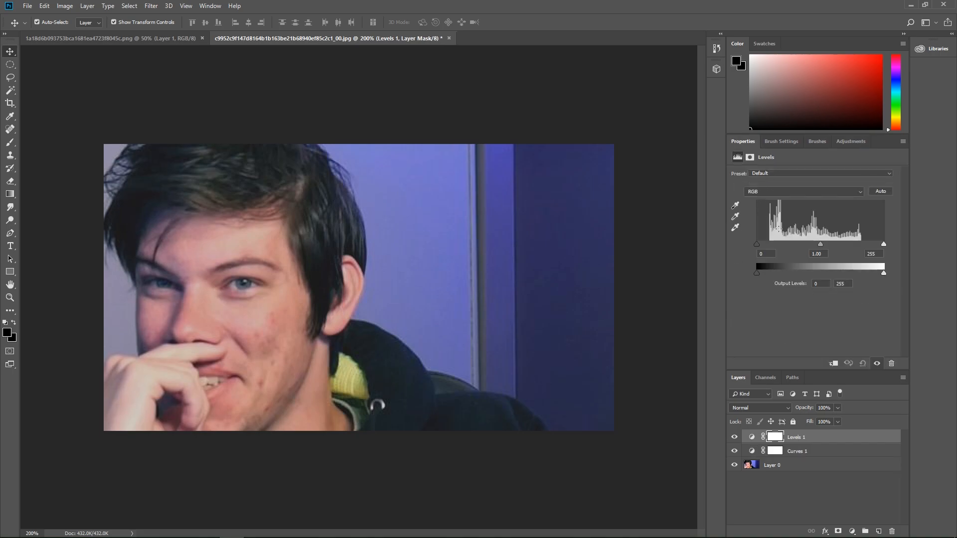
left_click_drag(820, 245, 818, 244)
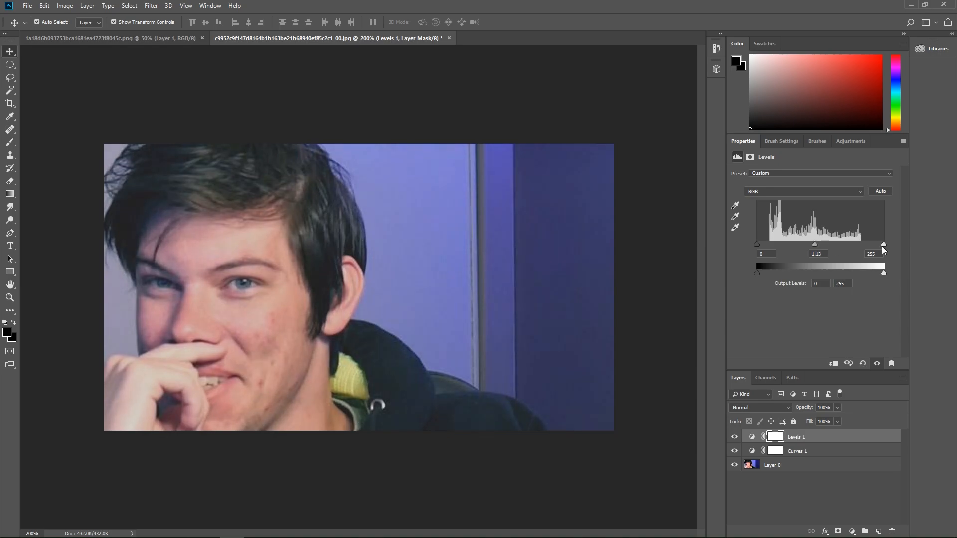
left_click_drag(883, 244, 869, 245)
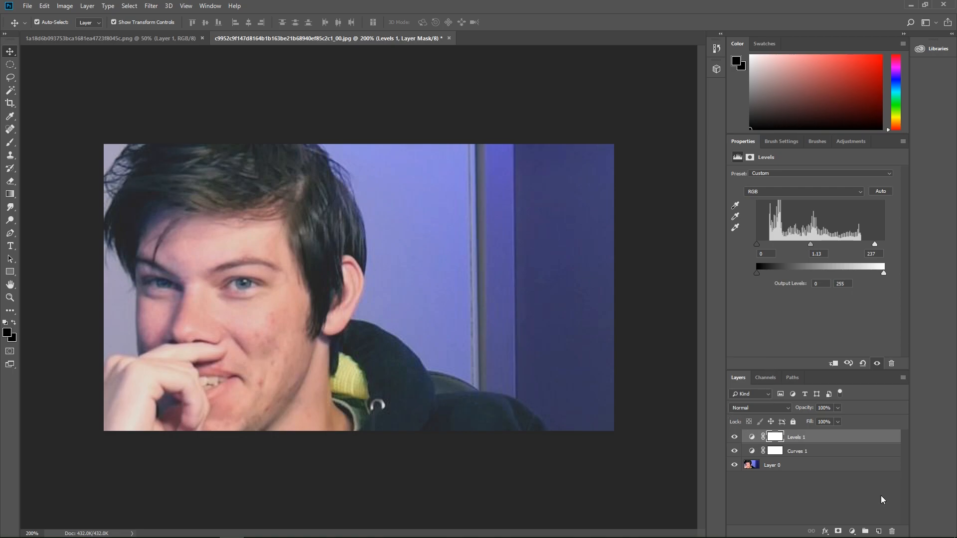
Step: Create a new layer in the photo document, then copy the whole character artwork and paste it there
left_click(873, 533)
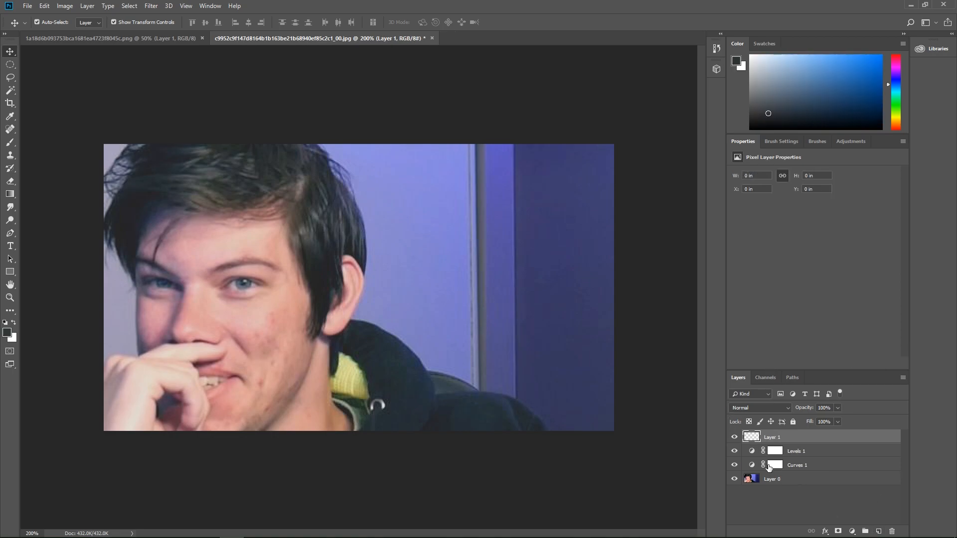
left_click(129, 39)
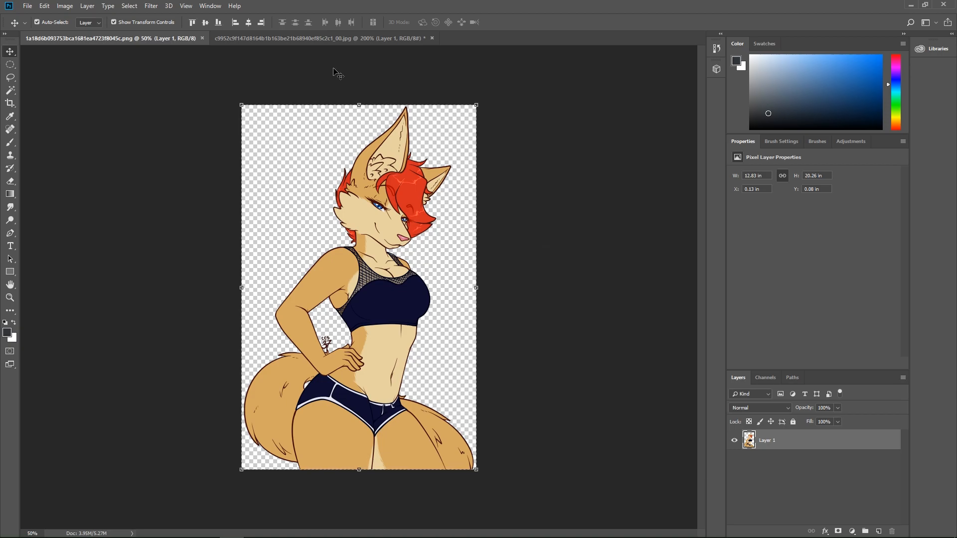
left_click(319, 39)
left_click(116, 38)
left_click(350, 39)
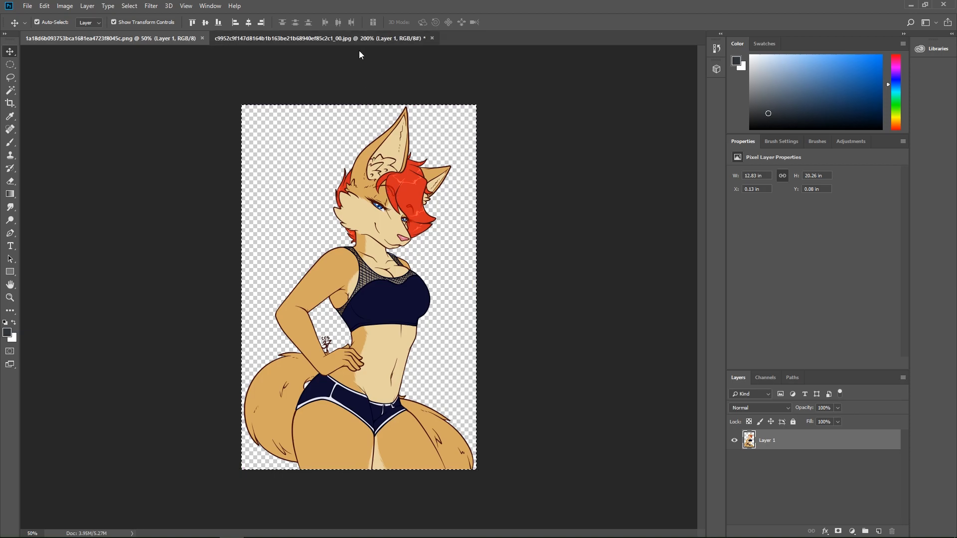
key("ctrl+v")
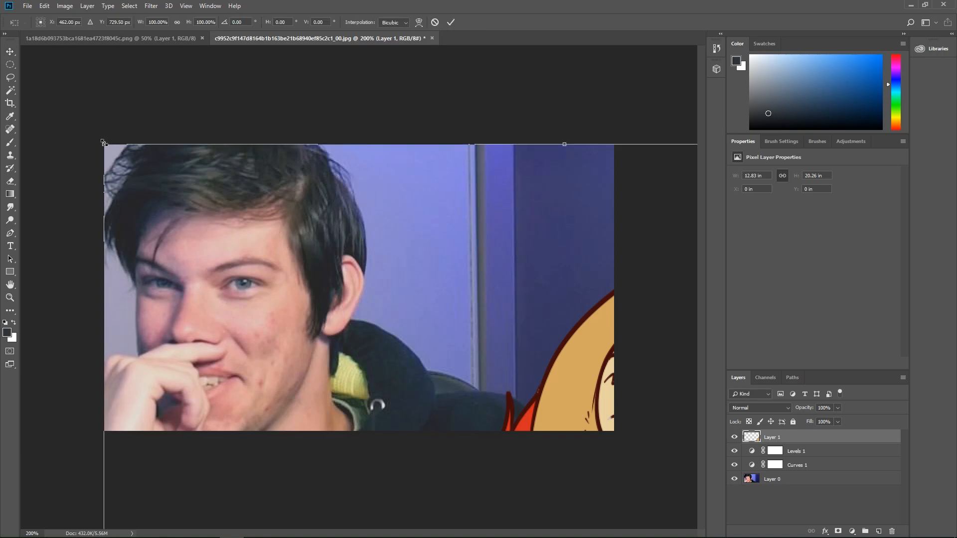
Step: Scale the pasted character down to about 8.9 by 14.06 in and position its head beside the man's face
left_click_drag(104, 144, 295, 299)
left_click_drag(488, 357, 480, 218)
left_click_drag(287, 159, 120, 60)
left_click_drag(415, 217, 509, 431)
left_click_drag(269, 192, 88, 63)
left_click_drag(463, 270, 475, 320)
left_click_drag(439, 232, 623, 433)
left_click_drag(277, 206, 217, 132)
left_click_drag(505, 301, 439, 211)
key("Return")
Step: Try to flip the character layer vertically
right_click(494, 264)
left_click(515, 269)
left_click(44, 6)
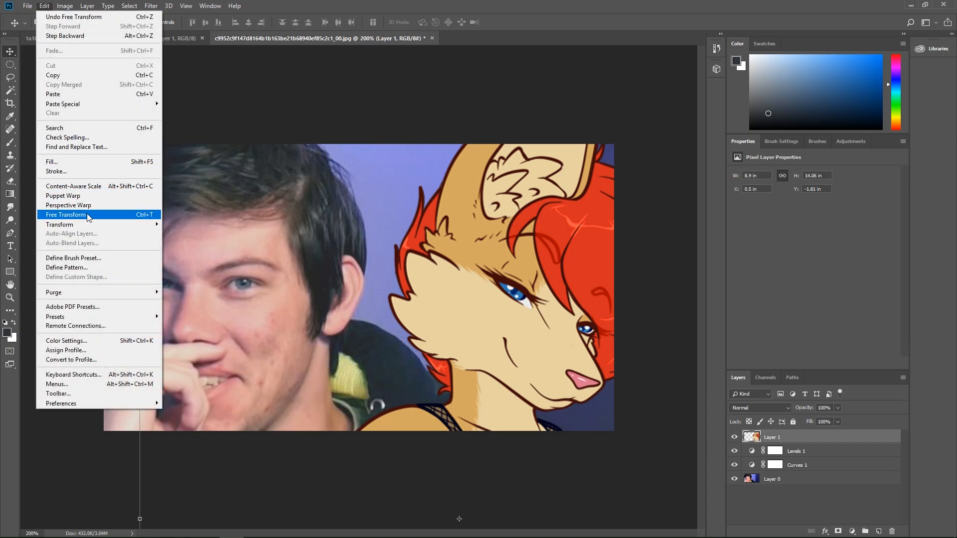
mouse_move(114, 226)
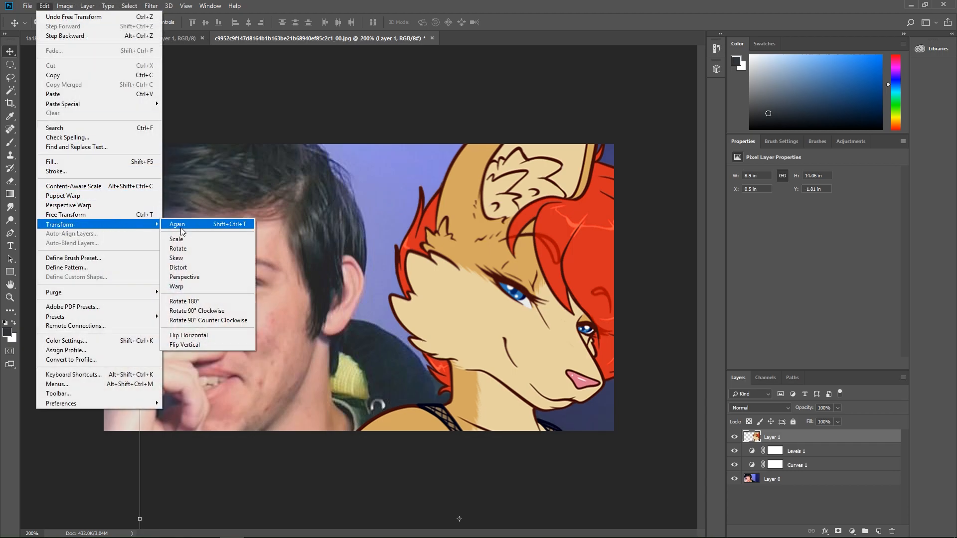
left_click(202, 344)
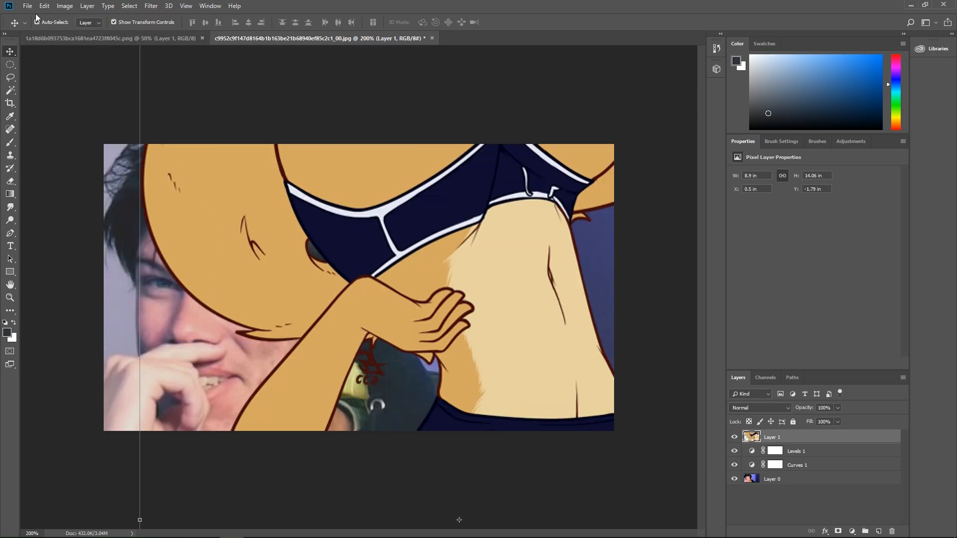
key("ctrl+z")
Step: Flip the character layer horizontally and move it to the right so its head faces the man in the photo
left_click(45, 6)
mouse_move(100, 224)
left_click(217, 339)
left_click_drag(401, 290, 499, 276)
left_click(642, 267)
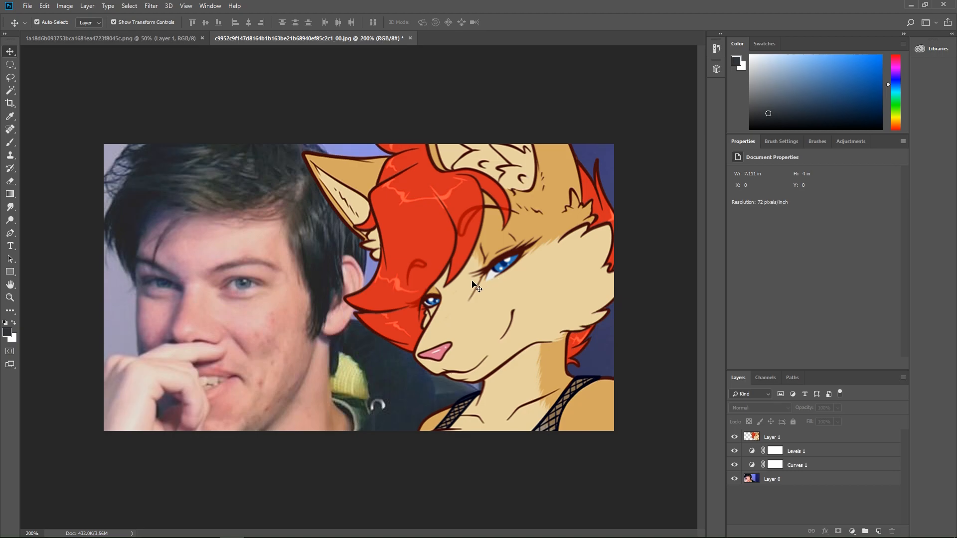
Step: Apply 1.2% monochromatic Gaussian noise to the character layer with the Add Noise filter
scroll(472, 281, "up", 6)
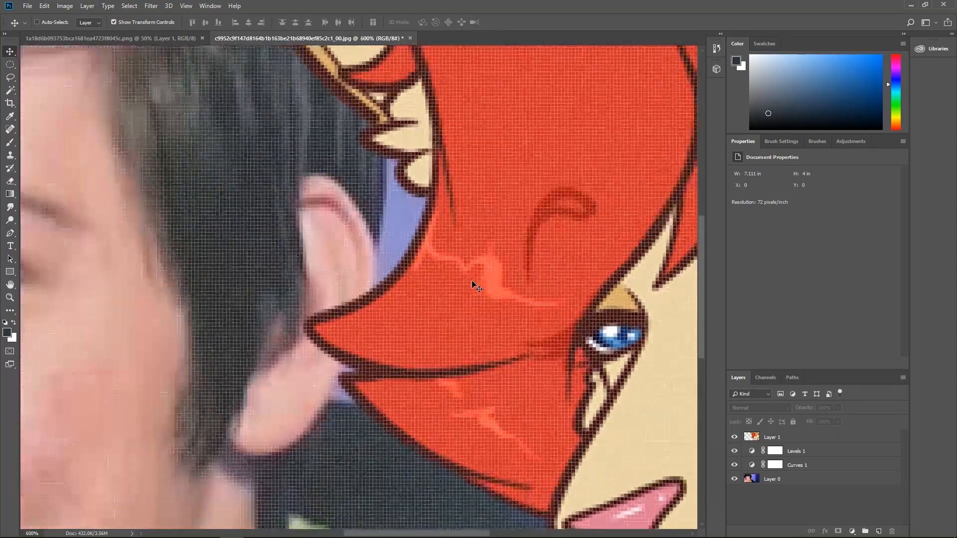
scroll(471, 280, "down", 3)
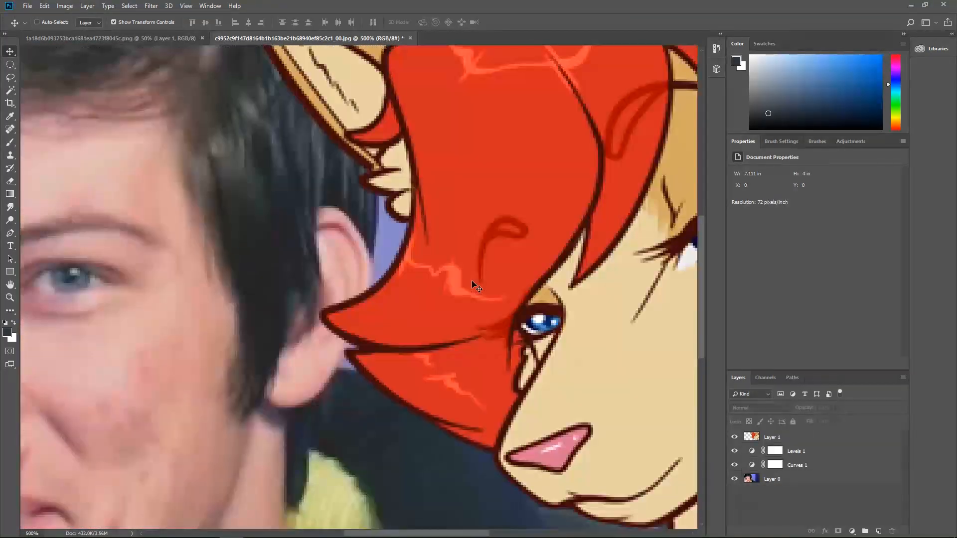
left_click(276, 91)
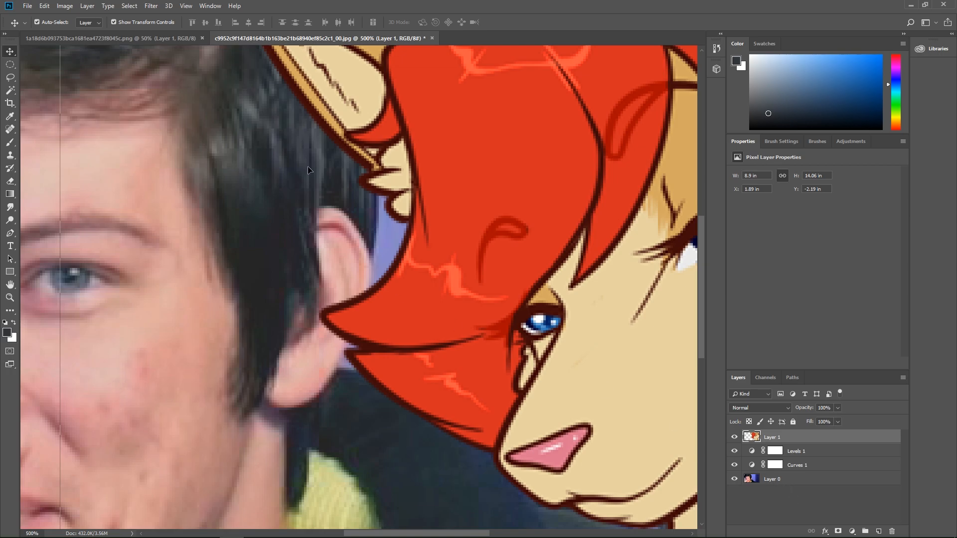
left_click(151, 6)
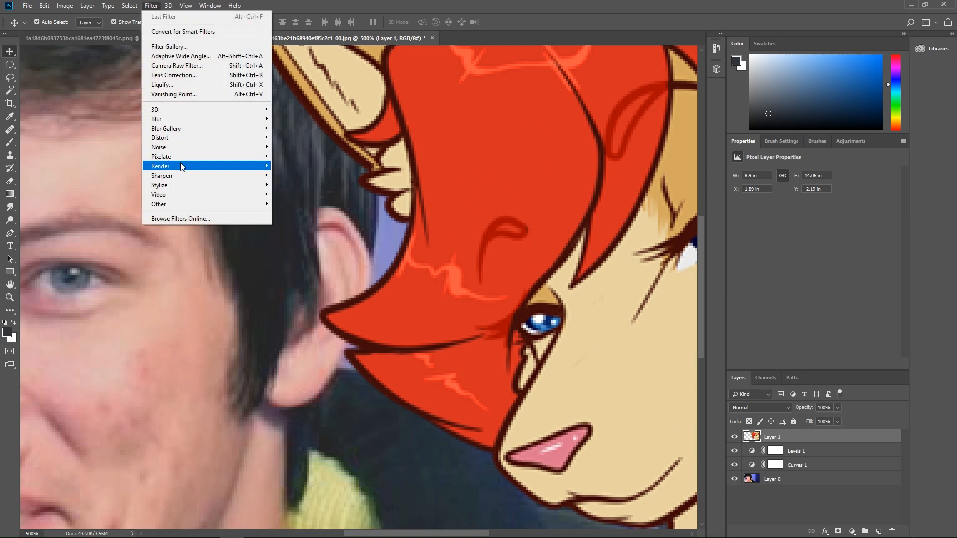
mouse_move(174, 150)
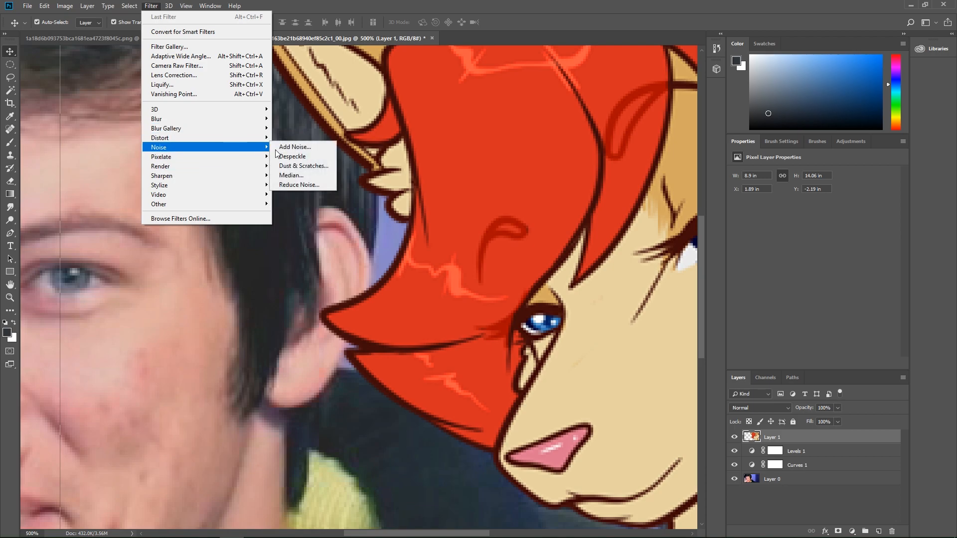
left_click(291, 146)
left_click(410, 287)
left_click(404, 305)
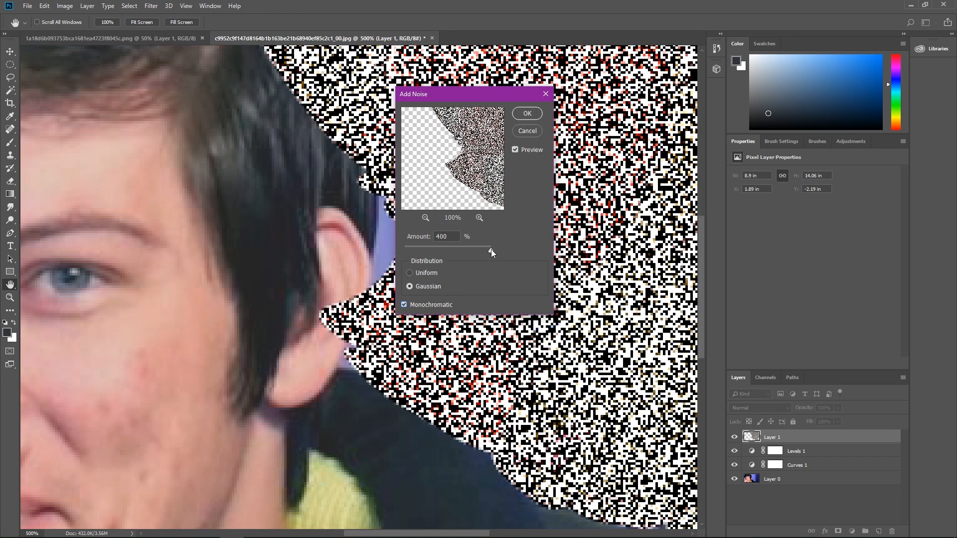
left_click(489, 249)
left_click_drag(415, 250, 405, 250)
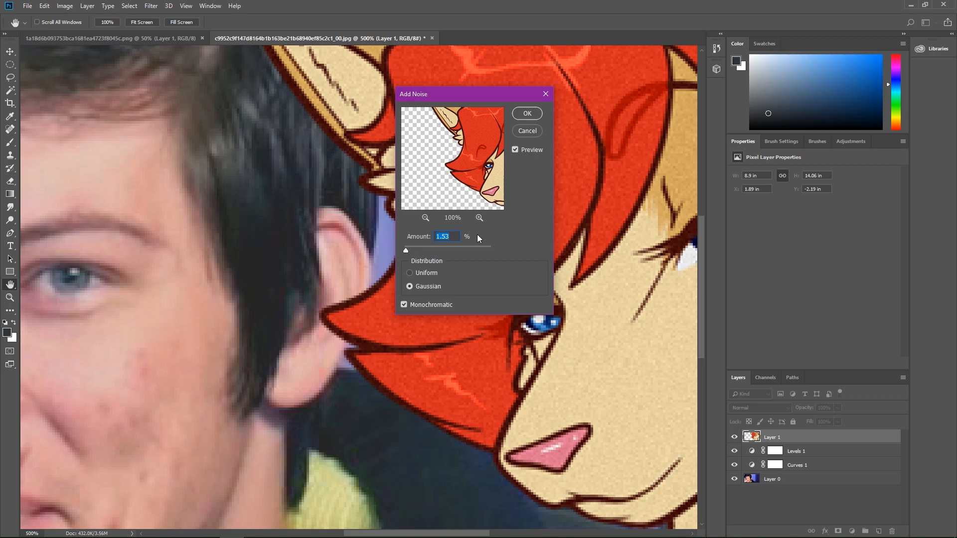
type("1.2")
left_click(531, 113)
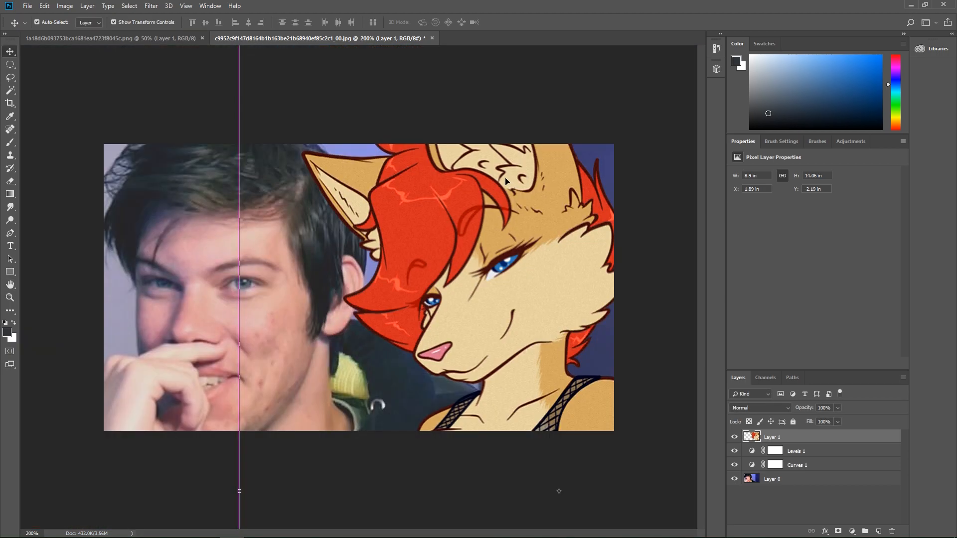
Step: Select the character layer, activate the Pen tool and hide the layer so the man's jacket is exposed for tracing
left_click(344, 455)
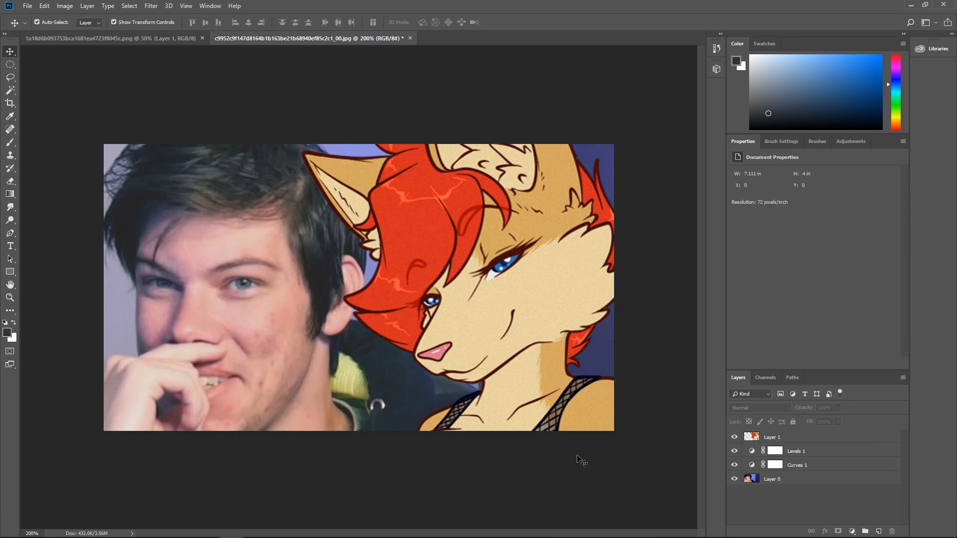
left_click(777, 443)
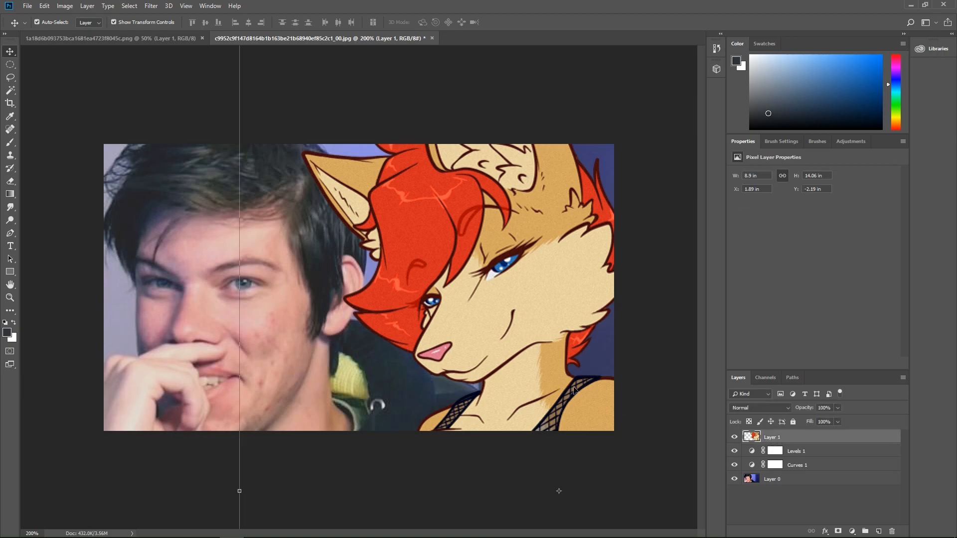
left_click(9, 234)
scroll(394, 402, "up", 3)
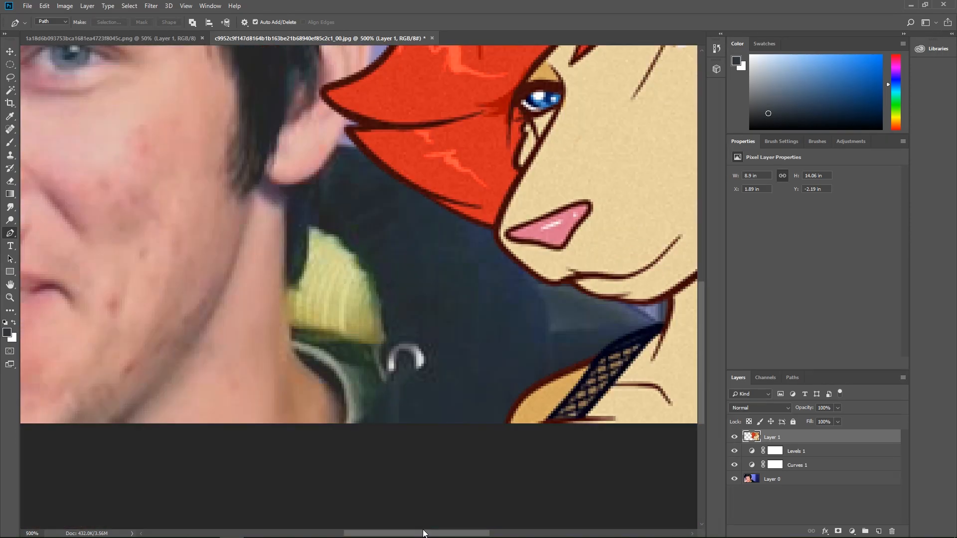
left_click_drag(423, 531, 470, 532)
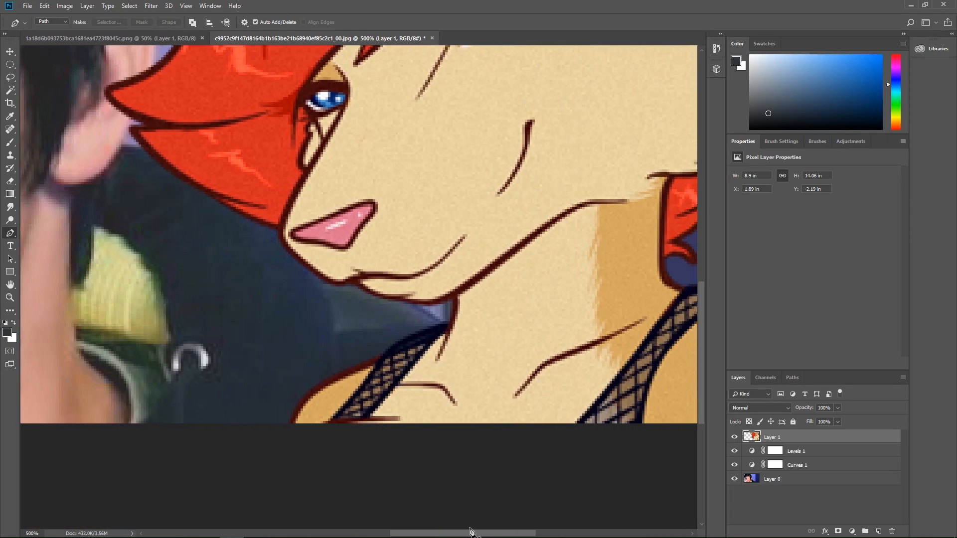
left_click(735, 438)
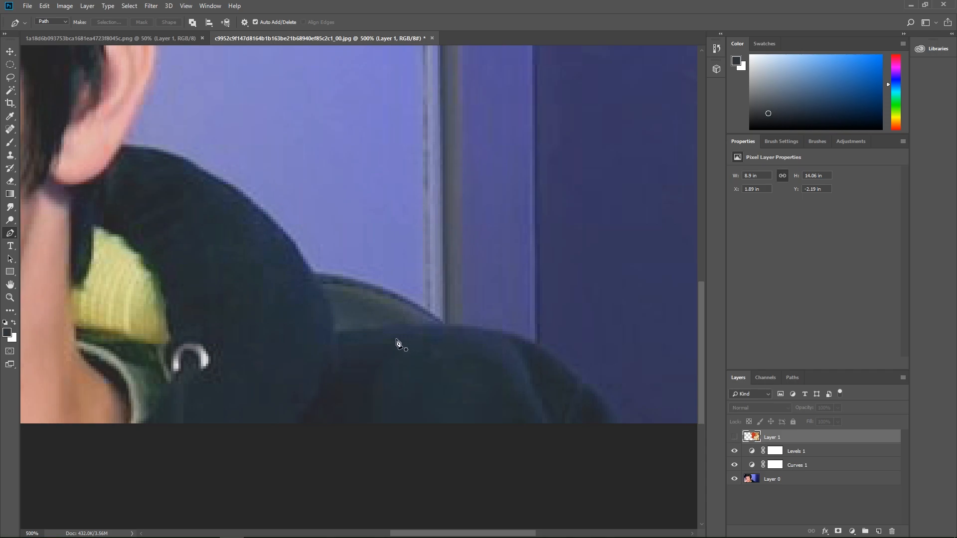
Step: Try to trace a closed path along the jacket's shoulder edge and below the photo, checking it against the character layer
left_click(313, 272)
left_click(443, 327)
left_click_drag(624, 429, 671, 489)
left_click(582, 439)
left_click(461, 467)
left_click(321, 430)
left_click(179, 462)
left_click(152, 395)
left_click(173, 290)
left_click(229, 238)
left_click(278, 212)
left_click(734, 438)
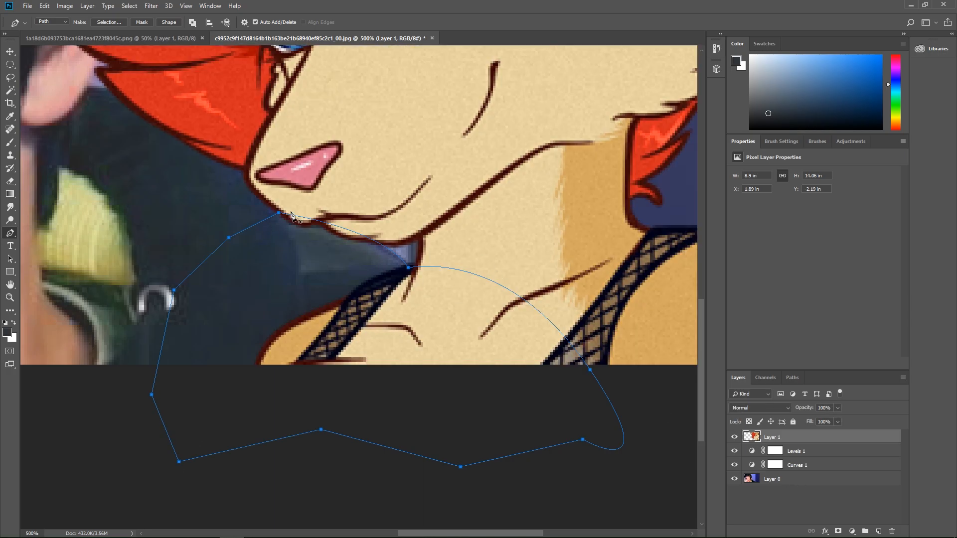
scroll(281, 219, "up", 2)
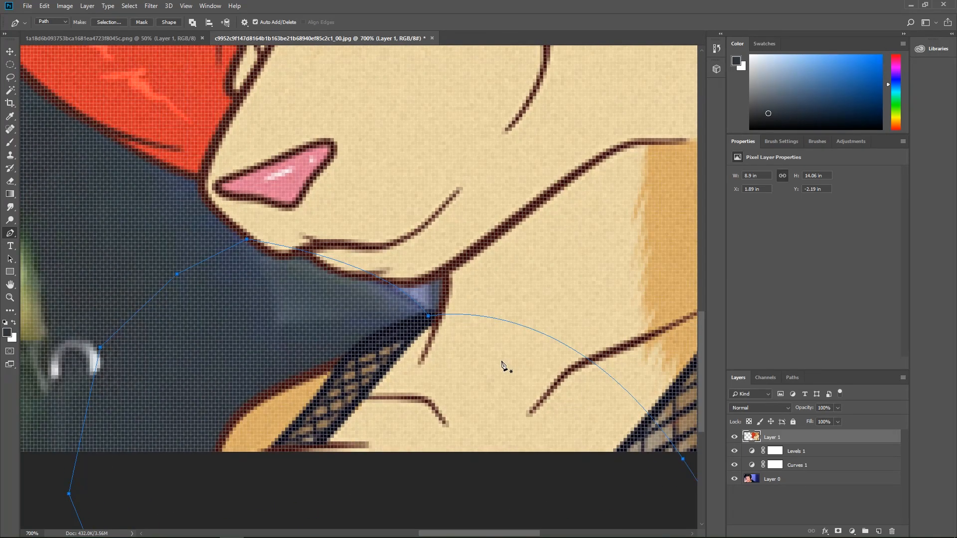
Step: Try to draw a new path from the jacket's shoulder around the outside of the photo and back across the man's head
scroll(503, 367, "down", 4)
left_click(734, 437)
left_click(307, 418)
scroll(395, 453, "up", 2)
left_click_drag(395, 453, 405, 290)
left_click_drag(571, 393, 626, 505)
left_click(564, 491)
left_click(378, 489)
left_click(229, 489)
key("ctrl+minus")
key("ctrl+minus")
left_click(512, 469)
left_click(609, 453)
left_click(640, 404)
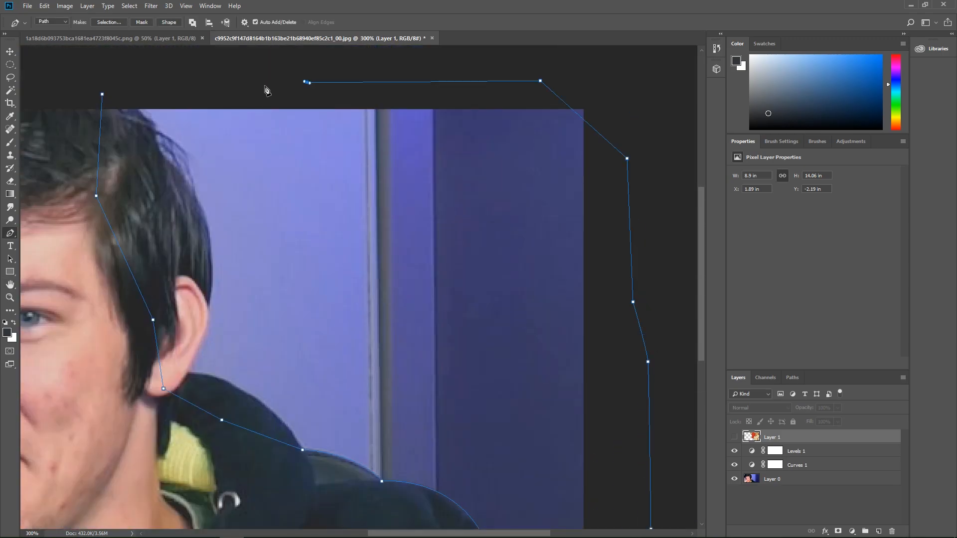
Step: Try to fit the path along the underside of the character's muzzle down to the neck with the character layer shown
left_click(734, 437)
scroll(333, 373, "up", 4)
left_click_drag(283, 373, 305, 353)
mouse_move(423, 393)
left_mouse_down()
mouse_move(498, 371)
mouse_move(423, 400)
left_mouse_up()
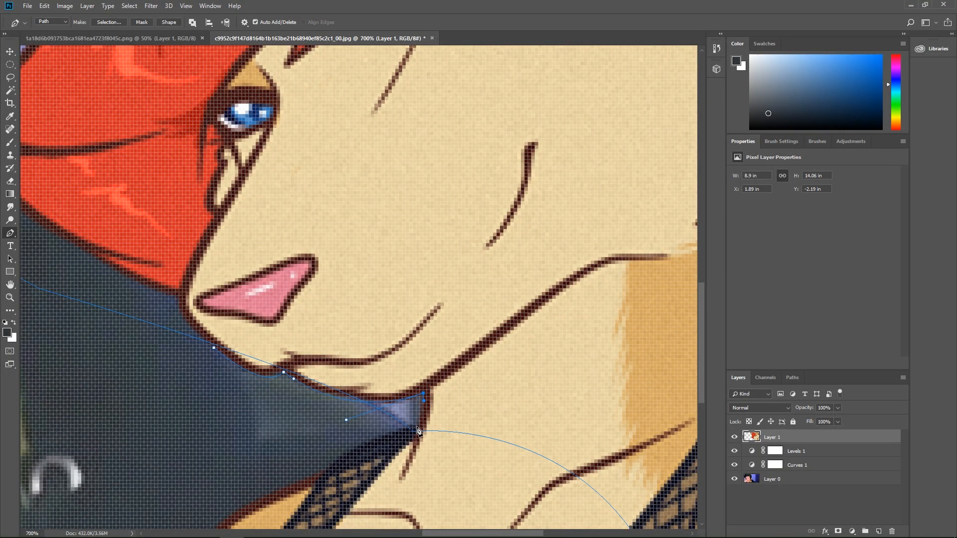
scroll(469, 382, "down", 5)
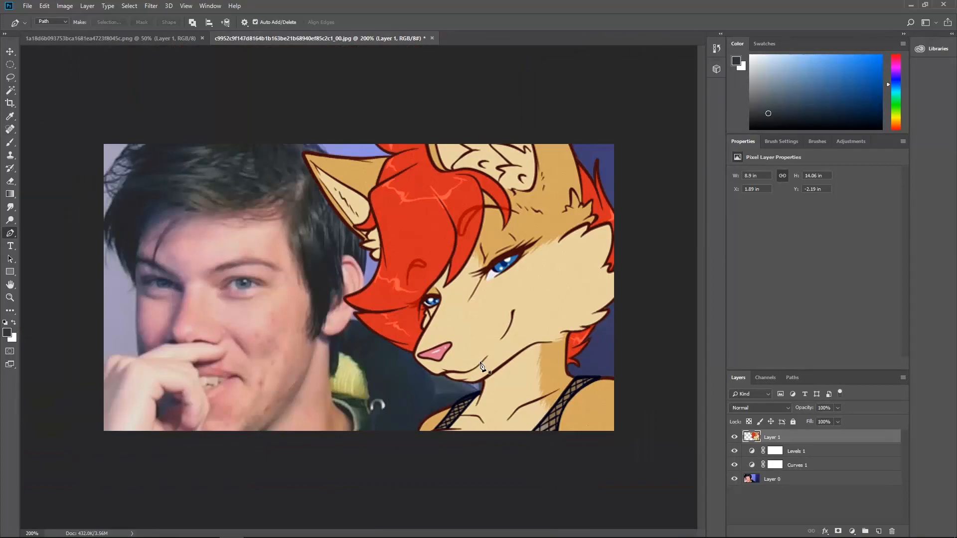
Step: Trace a curved pen path along the underside of the character's muzzle and chin to where the jaw meets the neck
scroll(481, 366, "up", 6)
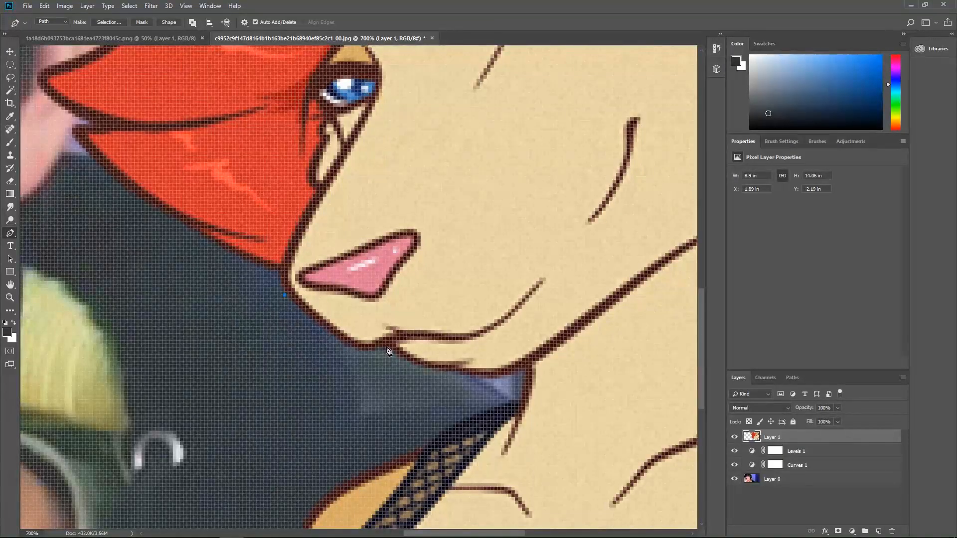
left_click_drag(389, 344, 408, 330)
left_click_drag(526, 369, 598, 345)
scroll(552, 391, "up", 8)
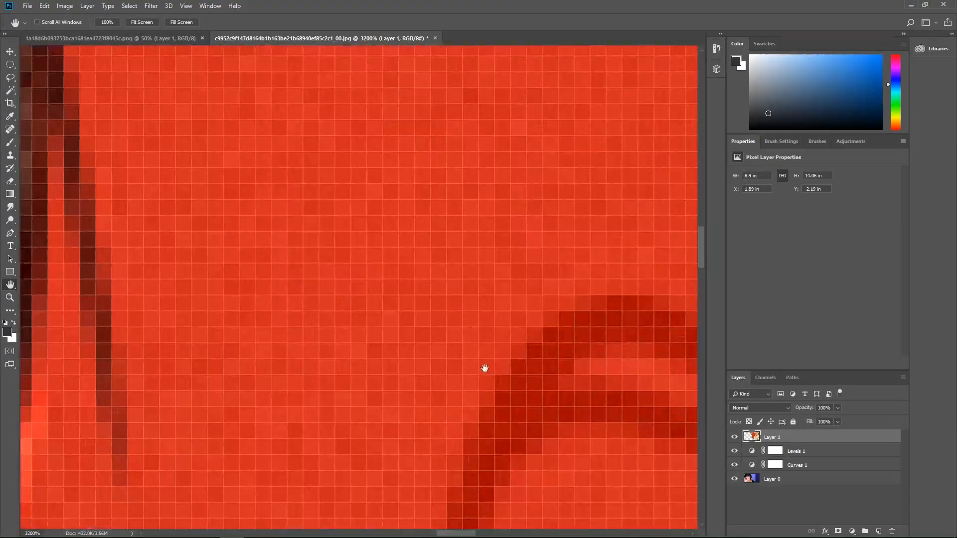
scroll(474, 346, "down", 4)
right_click(410, 305)
key("Escape")
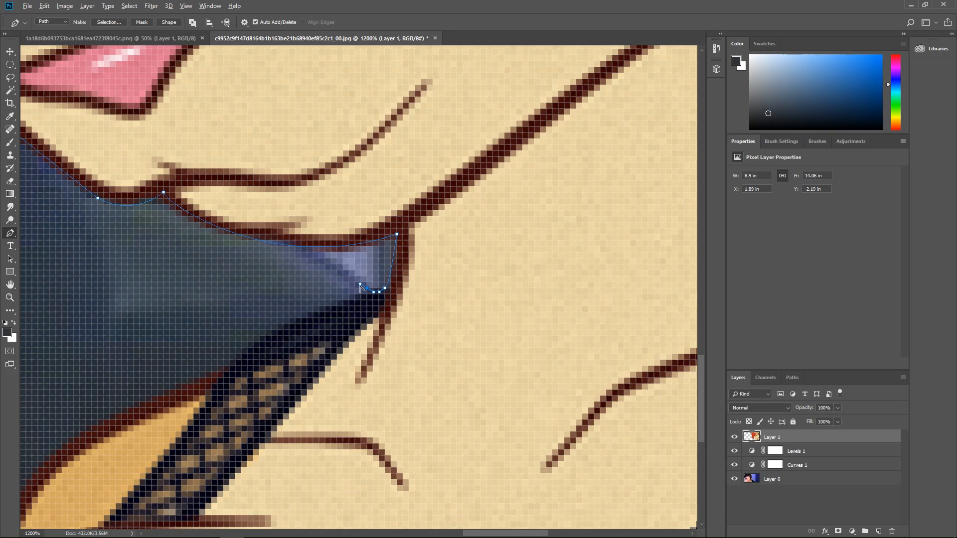
Step: Hide the character layer, continue the path along the jacket's shoulder and around the photo until it closes, and show the layer again
left_click(734, 437)
scroll(465, 326, "down", 5)
scroll(367, 277, "up", 3)
scroll(463, 259, "down", 1)
scroll(393, 249, "up", 3)
scroll(408, 243, "down", 4)
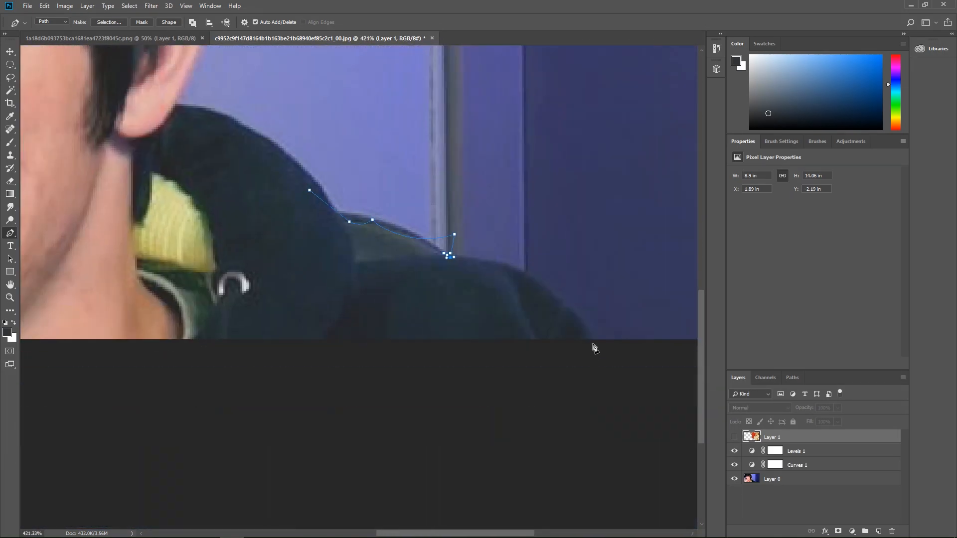
scroll(613, 346, "down", 3)
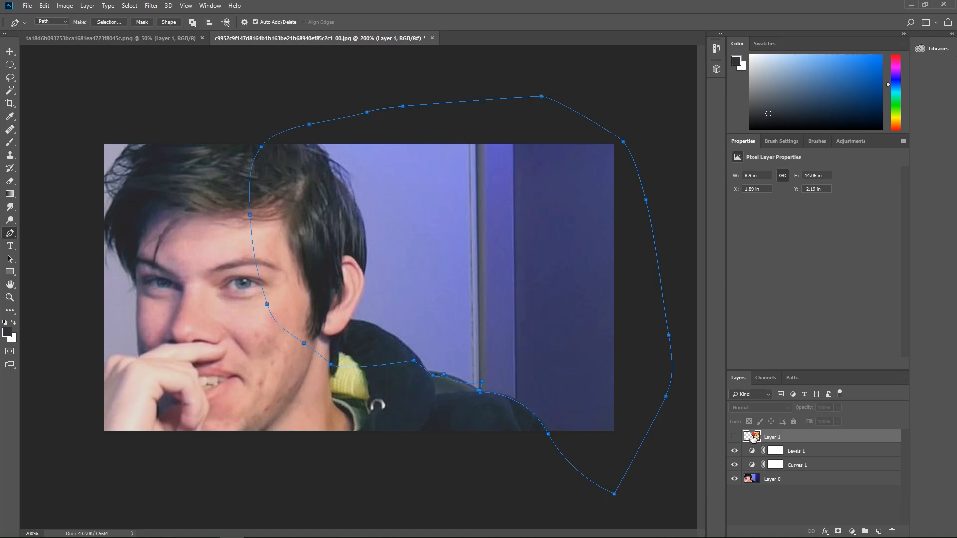
left_click(734, 437)
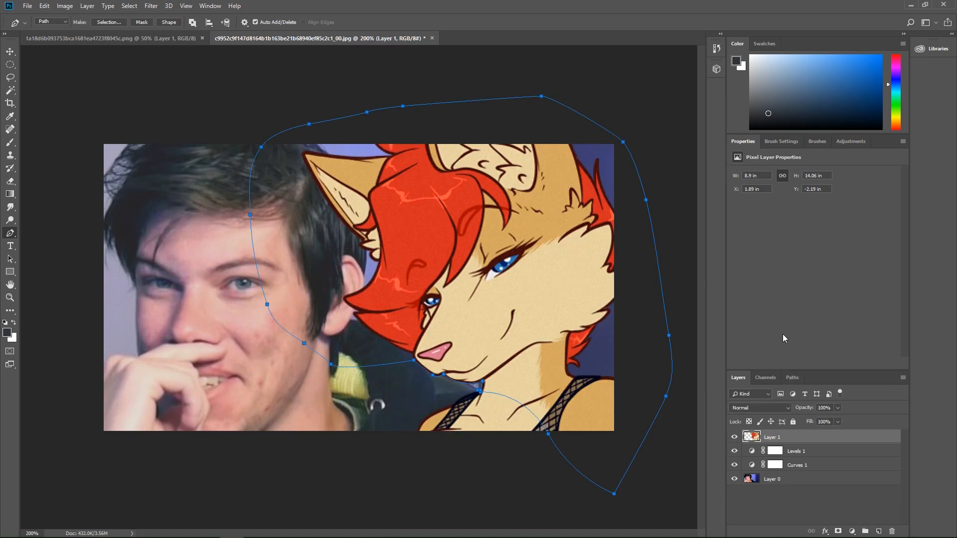
Step: Convert the work path into a new anti-aliased selection with a feather radius of 0 pixels
left_click(130, 6)
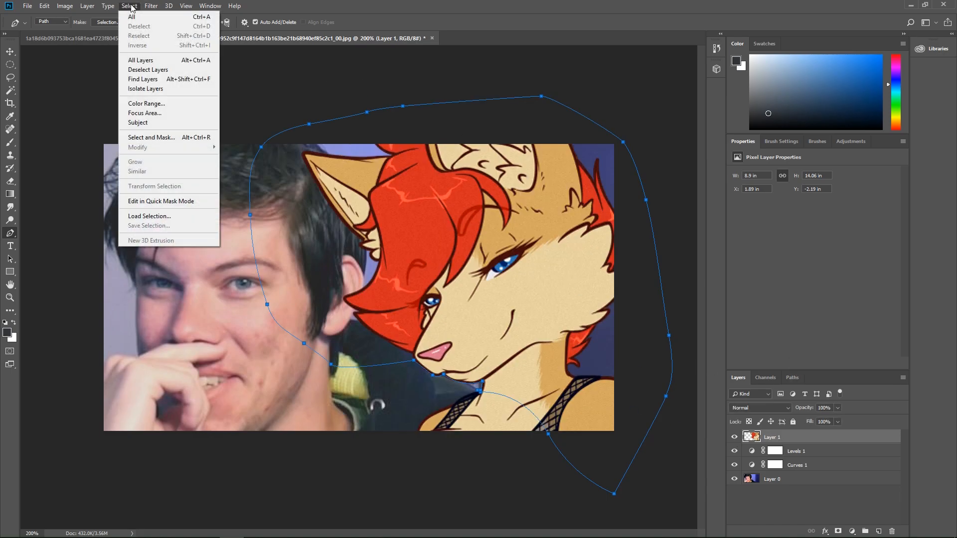
left_click(130, 6)
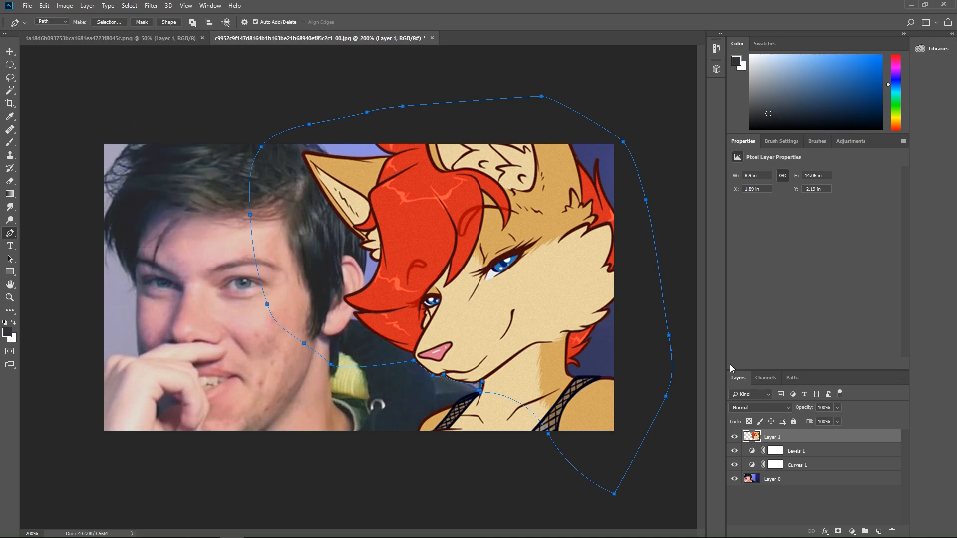
left_click(797, 376)
right_click(771, 394)
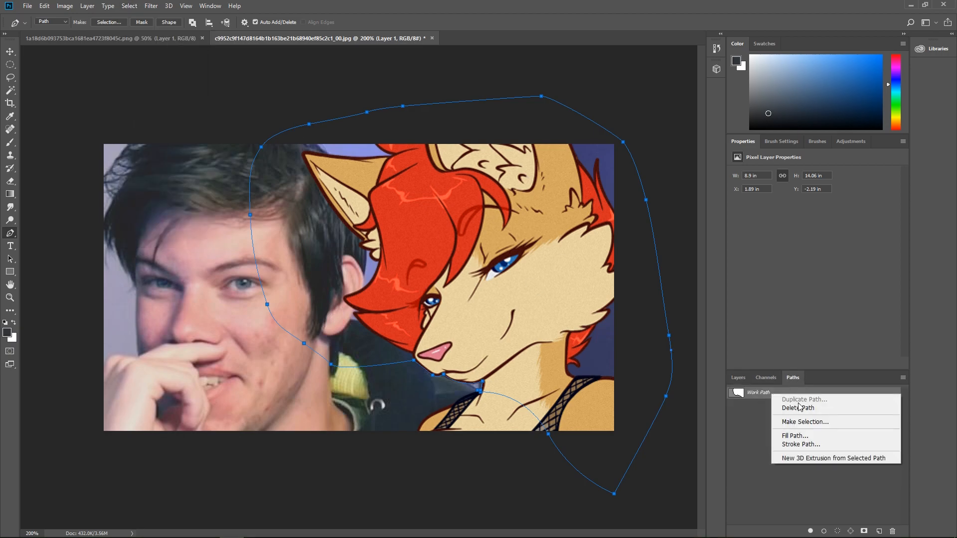
left_click(803, 422)
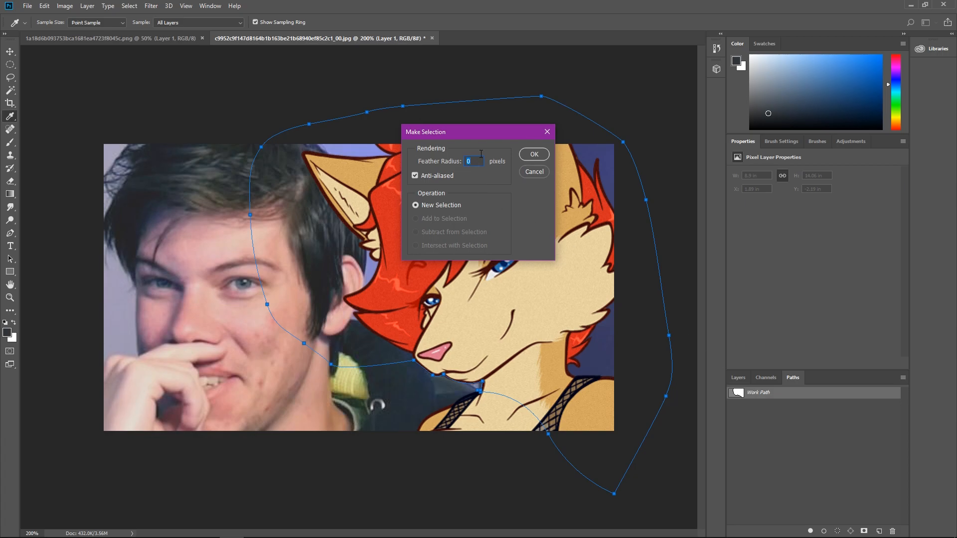
key("Return")
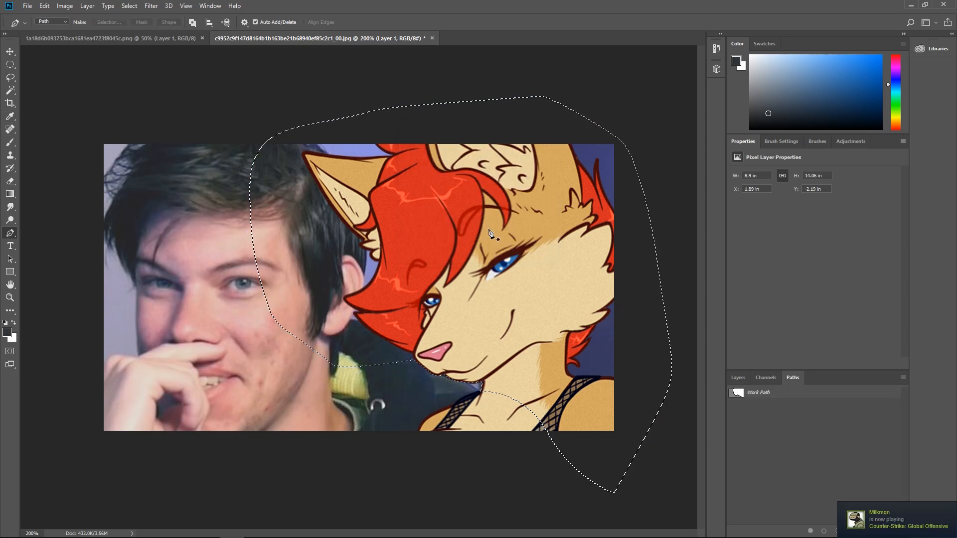
Step: Open the selection in Select and Mask and set the preview transparency to 100%
left_click(129, 5)
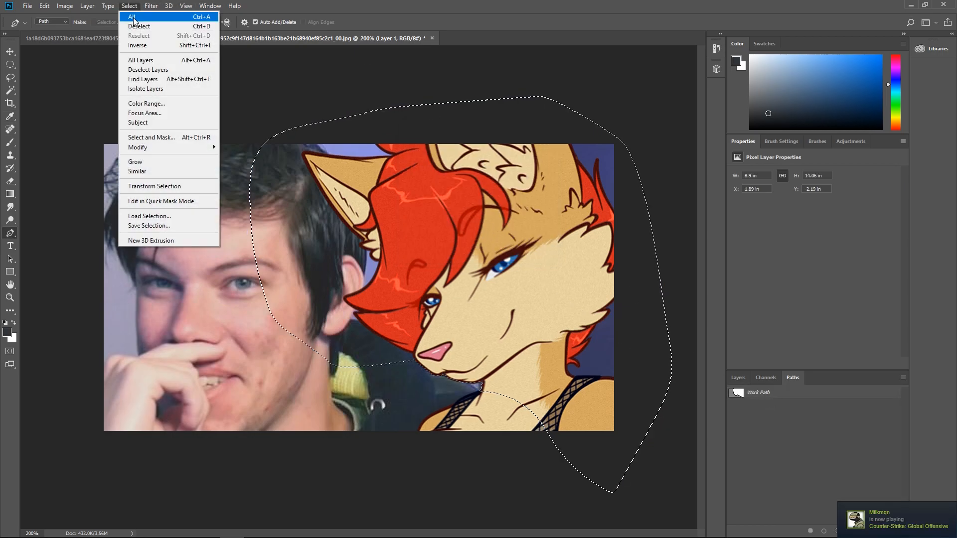
left_click(158, 139)
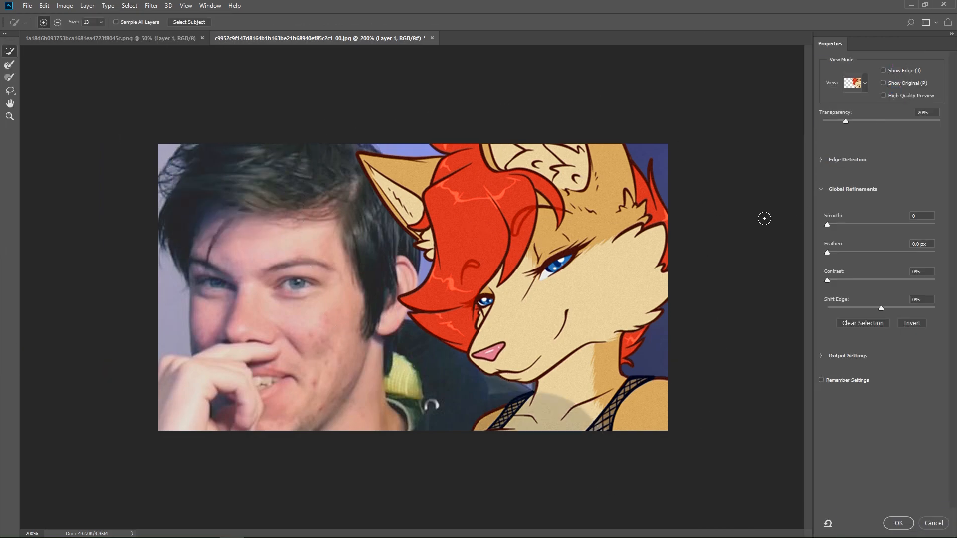
left_click_drag(845, 120, 940, 120)
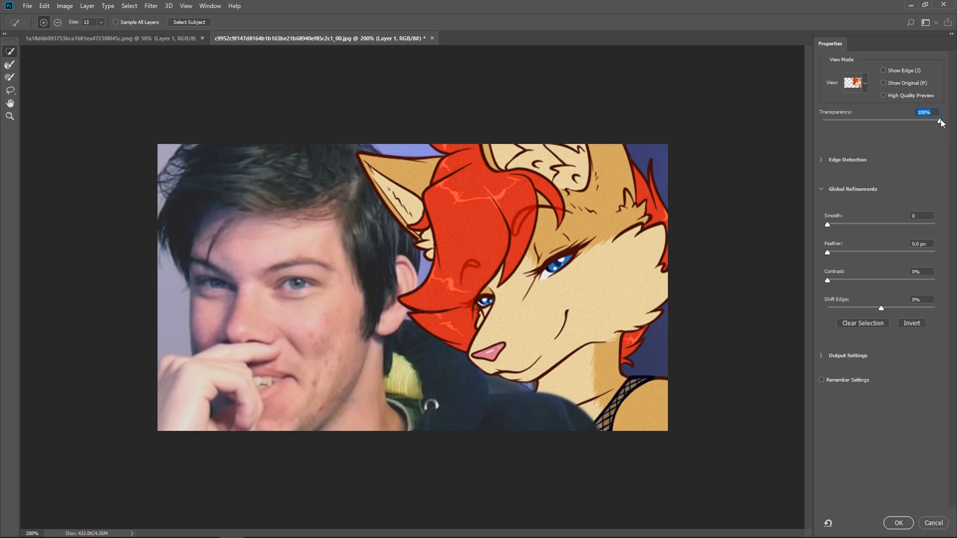
Step: Refine the selection edge with 15% contrast and a +5% edge shift, and check the masked boundary up close
left_click(821, 160)
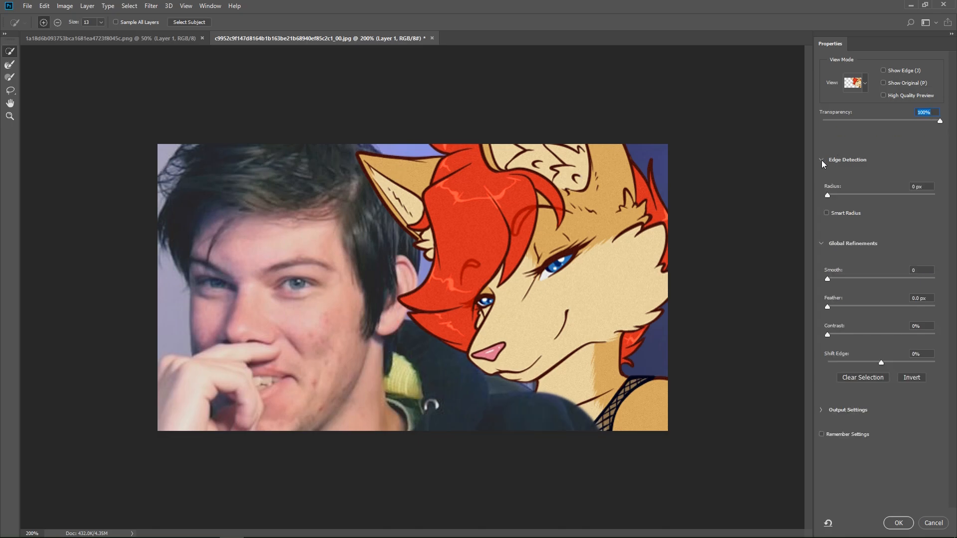
left_click(920, 270)
left_click(828, 307)
left_click_drag(828, 334, 855, 340)
left_click_drag(948, 347, 884, 375)
key("ctrl+plus")
key("ctrl+plus")
key("ctrl+plus")
key("ctrl+plus")
scroll(648, 284, "down", 5)
key("ctrl+minus")
key("ctrl+minus")
key("ctrl+minus")
key("ctrl+minus")
Step: Output the refined selection to a new layer with a layer mask
left_click(849, 409)
left_click(895, 469)
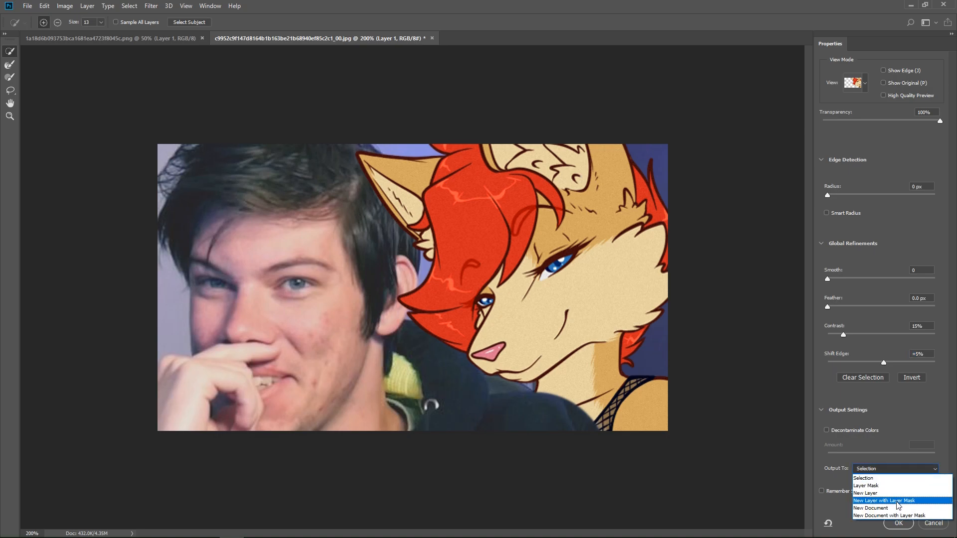
left_click(897, 500)
left_click(898, 523)
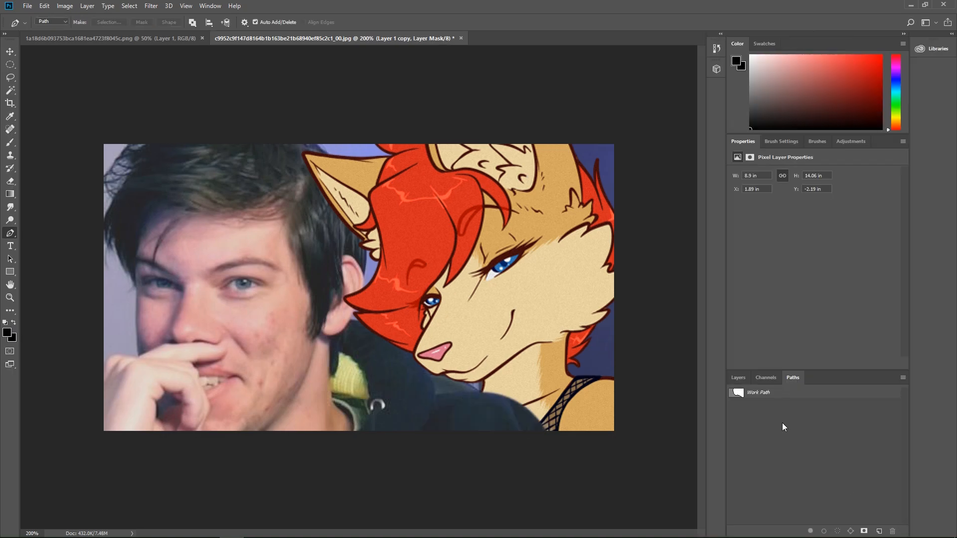
Step: Move the hidden original character layer beneath Layer 0 and select the masked copy
left_click(738, 377)
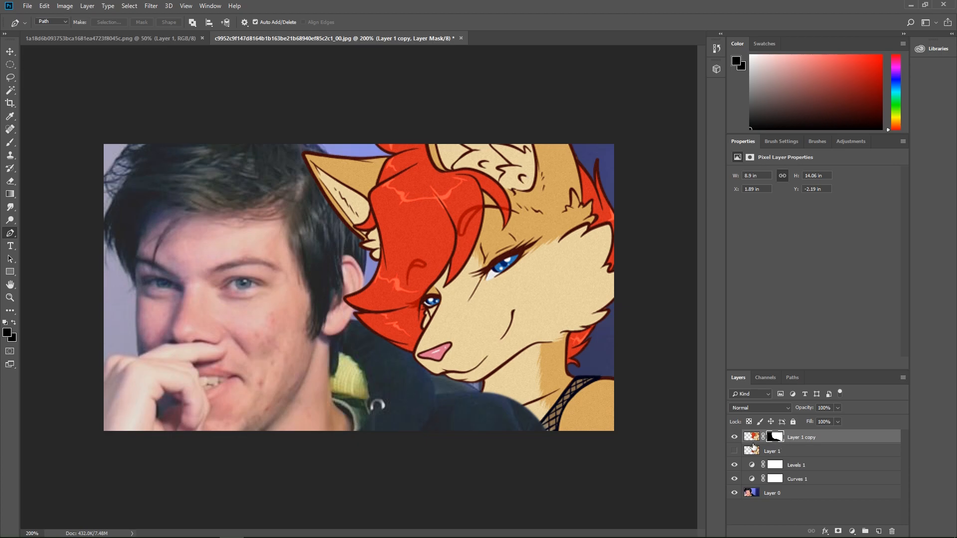
left_click_drag(755, 451, 761, 510)
left_click(753, 437)
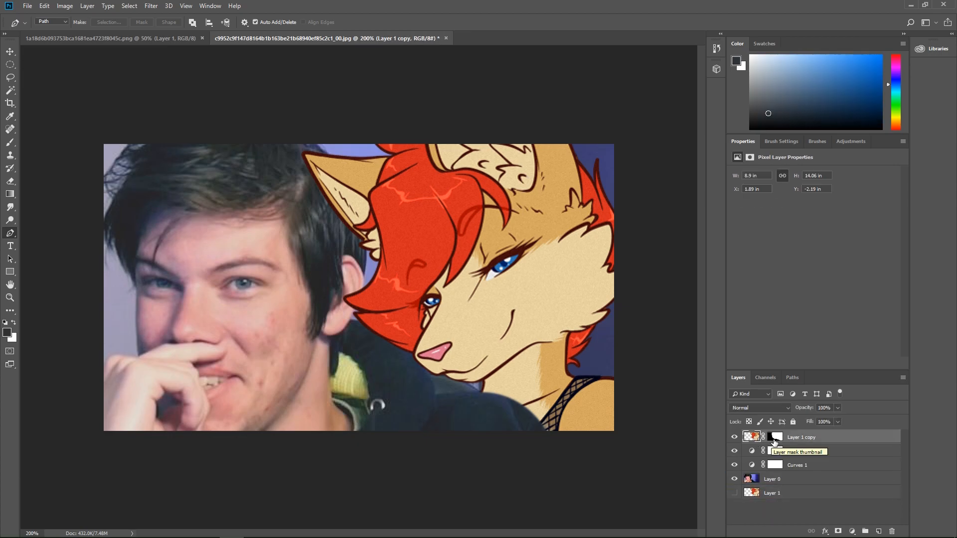
Step: Try brushing black across the character's face on the copy's layer mask, then undo the stroke
left_click(775, 437)
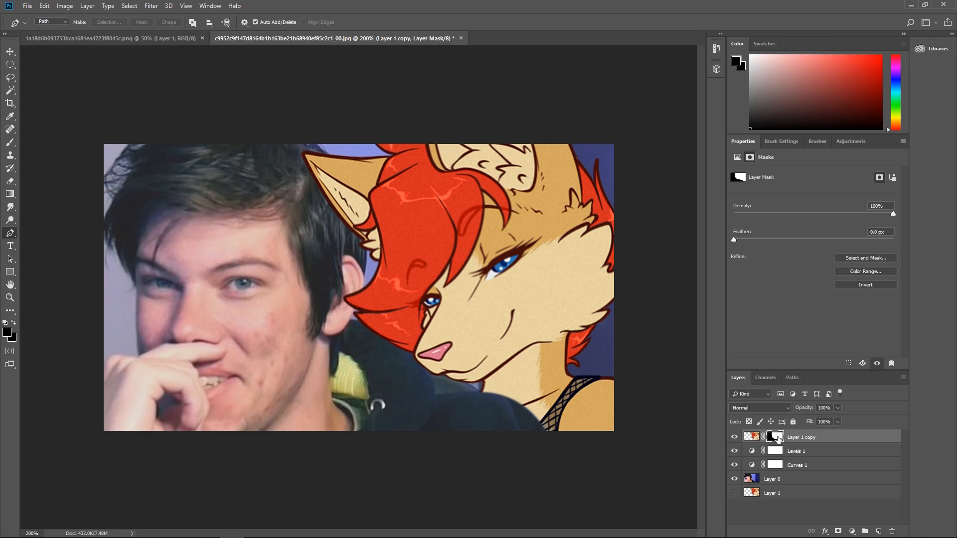
left_click(10, 142)
mouse_move(329, 199)
left_mouse_down()
mouse_move(449, 249)
mouse_move(329, 190)
left_mouse_up()
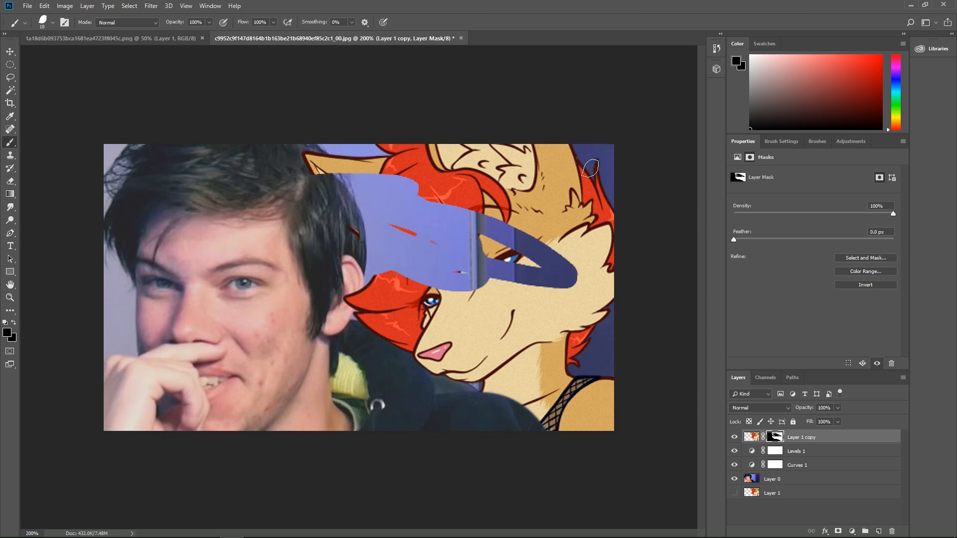
right_click(561, 210)
left_click(656, 151)
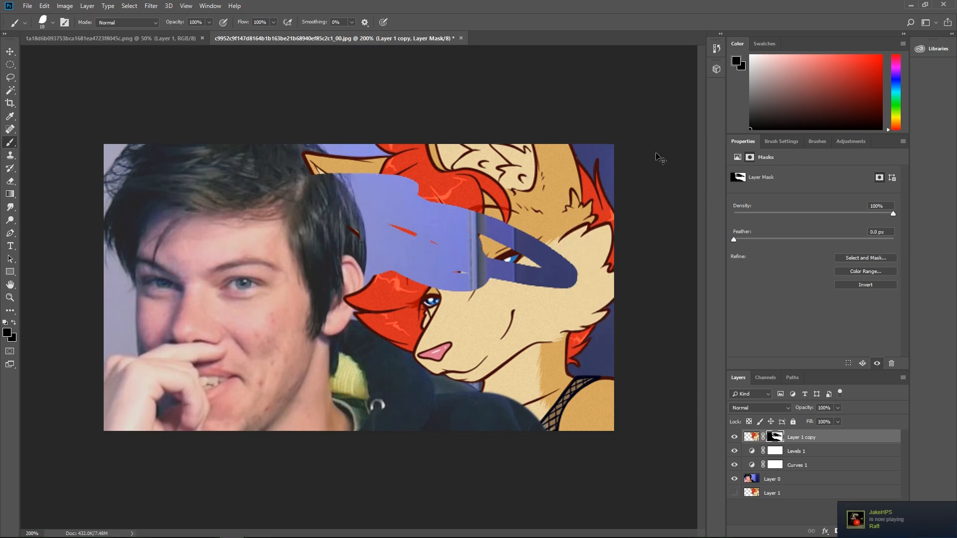
key("ctrl+z")
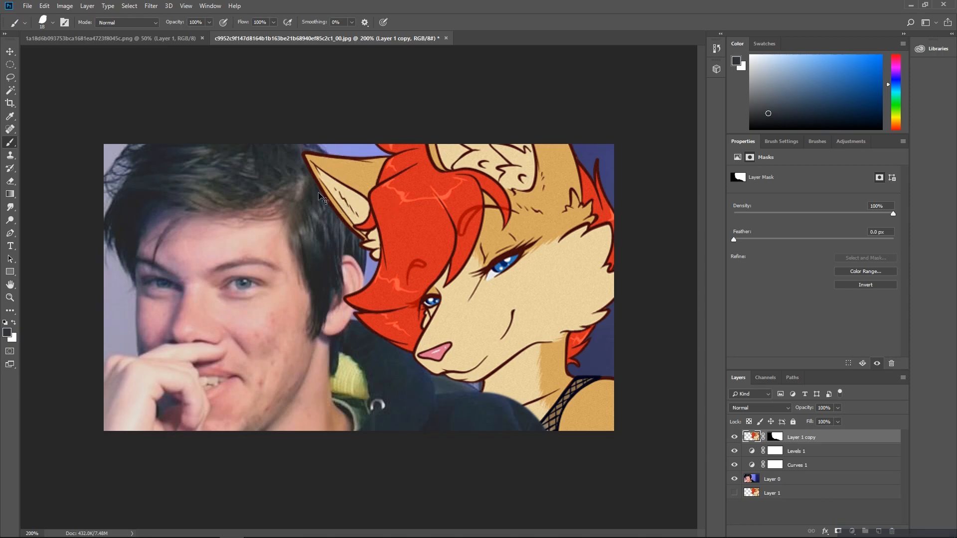
Step: Examine the edge where the character's ear and hair overlap the man's head
key("ctrl+plus")
key("ctrl+plus")
key("ctrl+plus")
key("ctrl+plus")
scroll(299, 200, "up", 5)
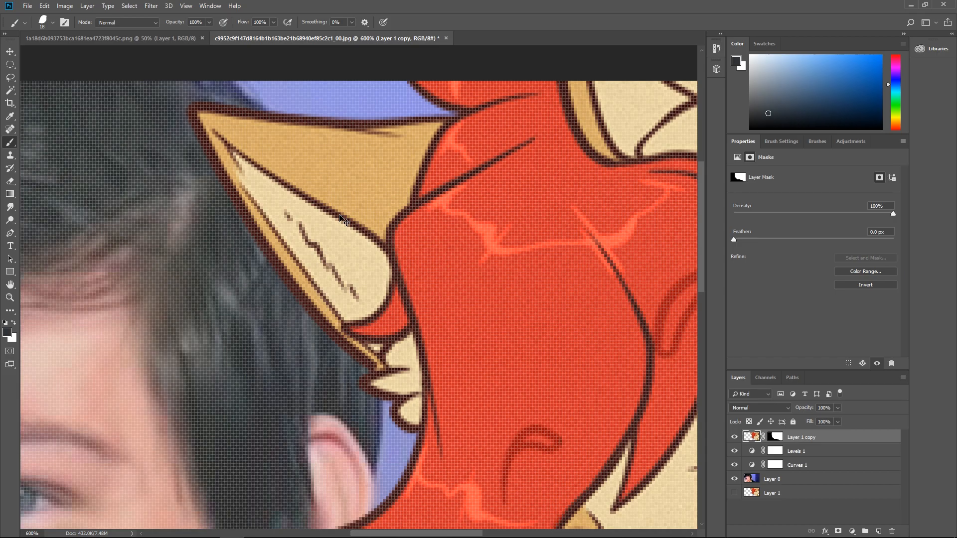
key("ctrl+minus")
key("ctrl+minus")
key("ctrl+minus")
key("ctrl+minus")
key("ctrl+minus")
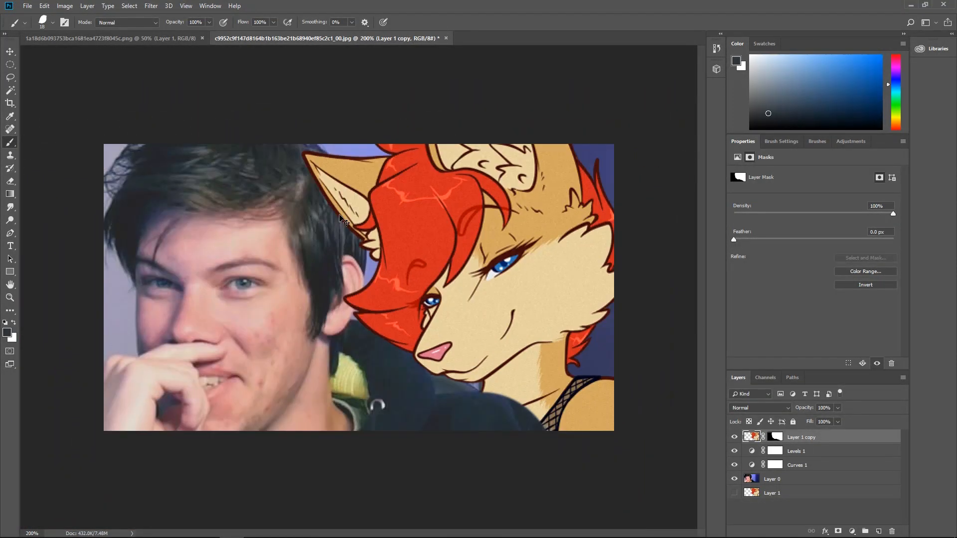
Step: Hide Layer 1 copy, draw a closed pen path around the man's hair where the character's ear overlaps it, and show the layer again
key("ctrl+plus")
key("ctrl+plus")
key("ctrl+plus")
key("ctrl+plus")
key("ctrl+plus")
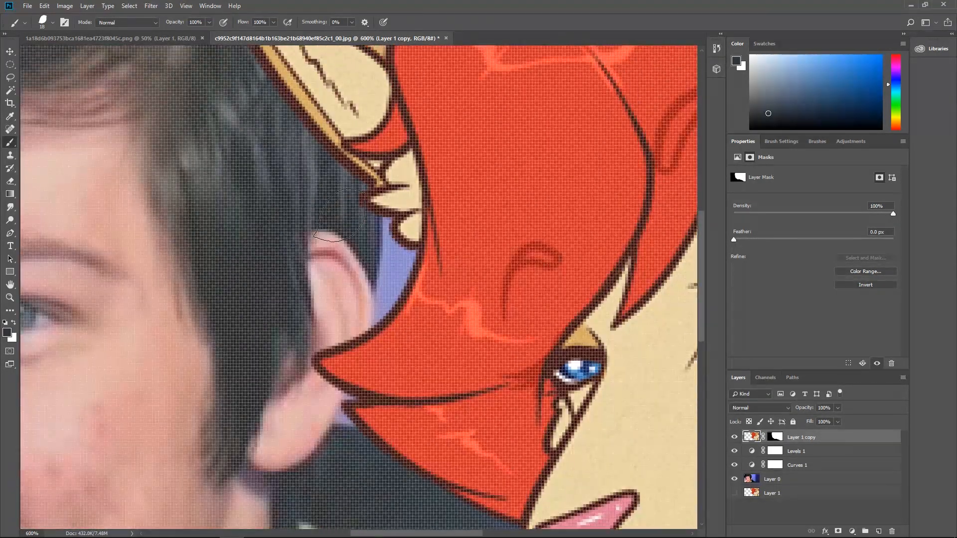
key("ctrl+plus")
scroll(340, 218, "up", 3)
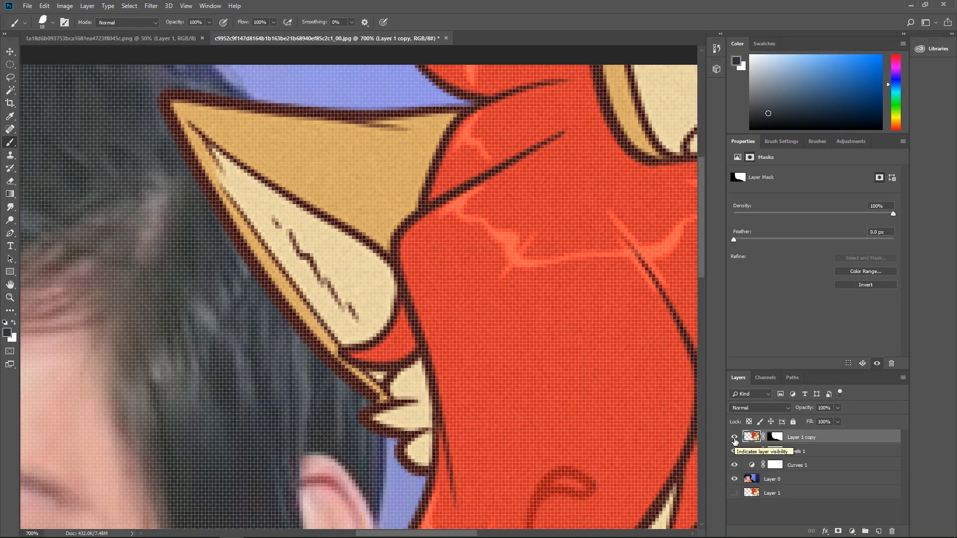
left_click(734, 437)
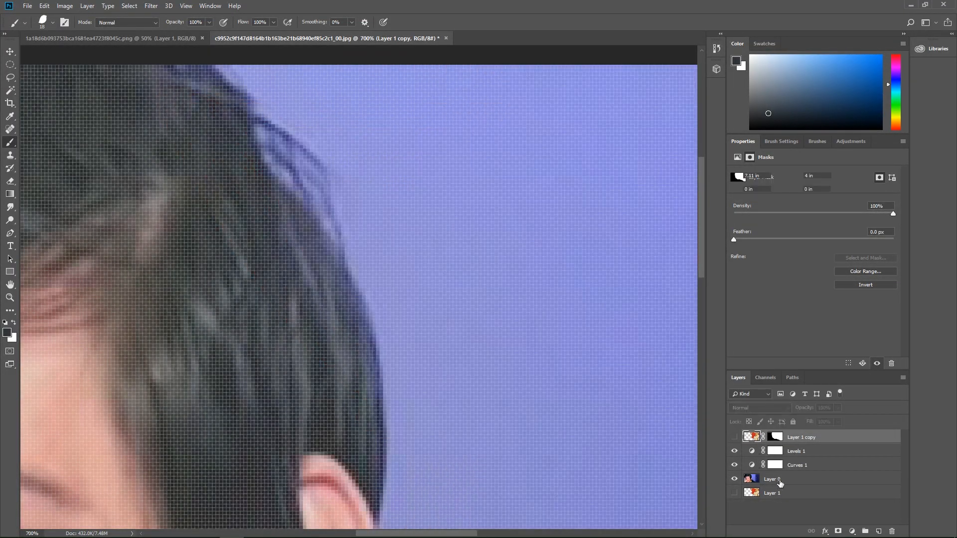
key("p")
left_click(198, 58)
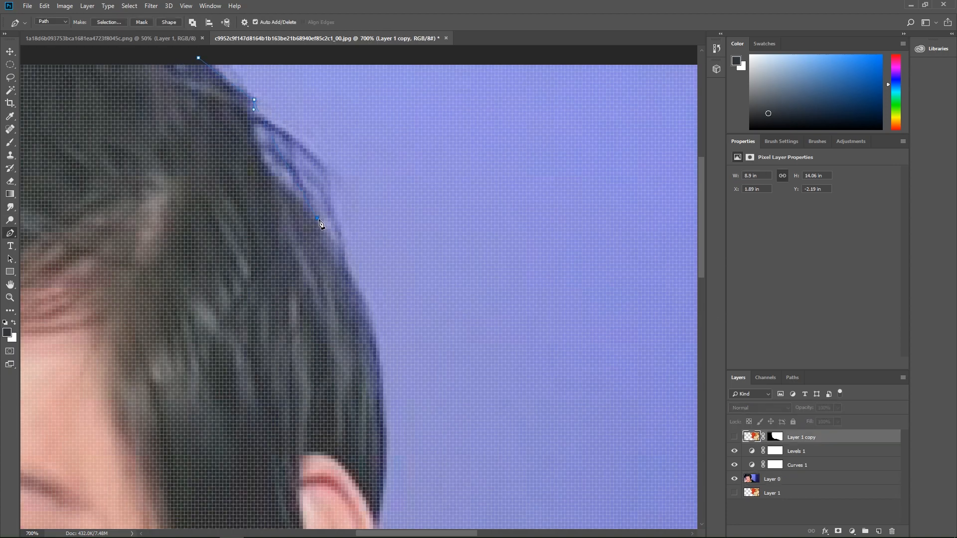
left_click_drag(376, 527, 353, 491)
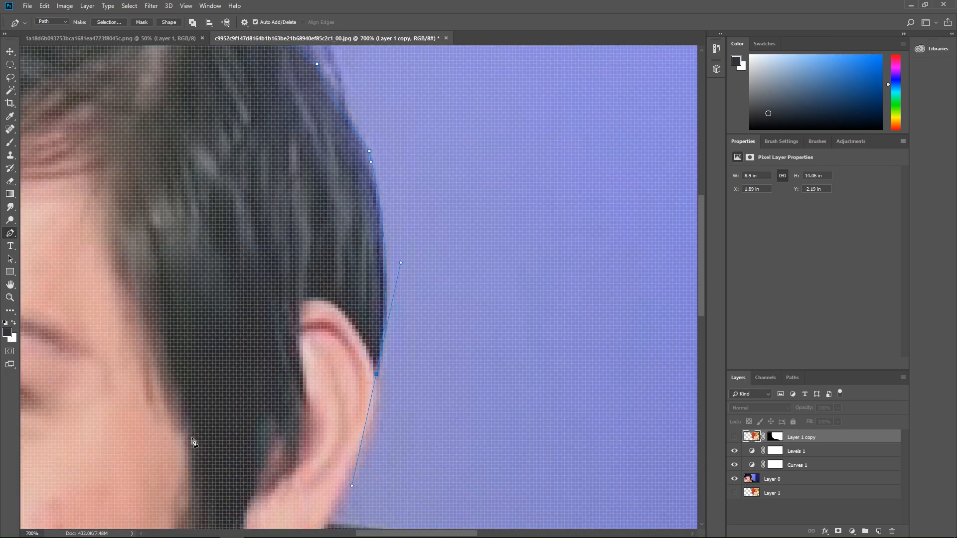
scroll(229, 452, "down", 3)
scroll(199, 74, "up", 5)
key("ctrl+comma")
scroll(418, 360, "up", 3)
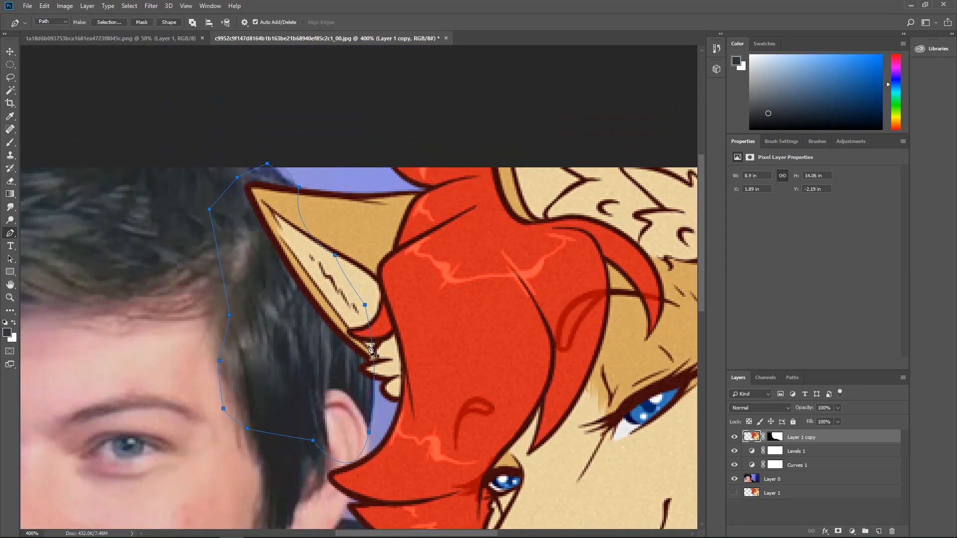
Step: Load the hair path as a selection, paint it black on the Layer 1 copy mask, and deselect
key("b")
left_click_drag(321, 344, 256, 154)
key("ctrl+z")
left_click(775, 437)
mouse_move(274, 187)
left_mouse_down()
mouse_move(333, 332)
mouse_move(344, 249)
mouse_move(277, 154)
left_mouse_up()
key("ctrl+z")
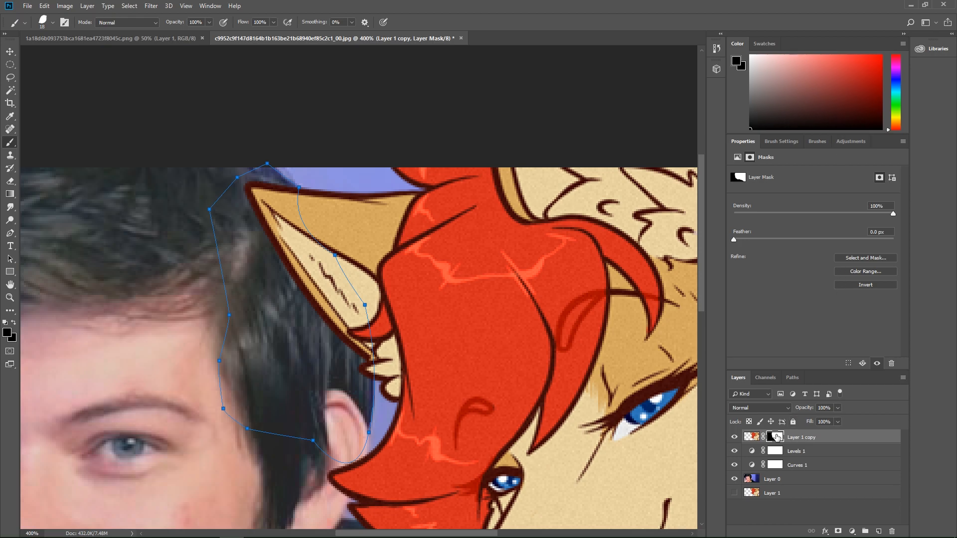
left_click(776, 437, "ctrl")
mouse_move(392, 297)
left_mouse_down()
mouse_move(260, 189)
mouse_move(335, 324)
mouse_move(240, 163)
mouse_move(338, 280)
mouse_move(274, 158)
mouse_move(369, 322)
left_mouse_up()
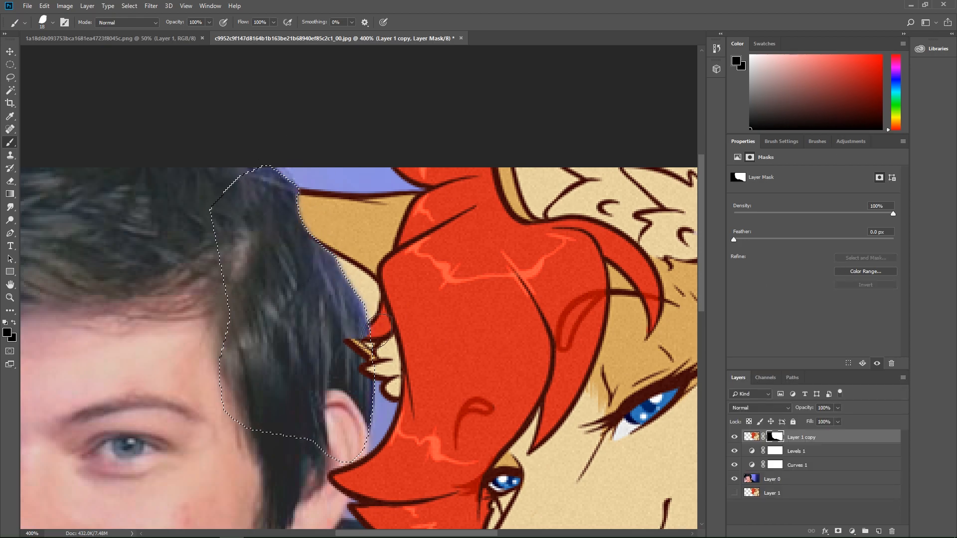
key("ctrl+d")
Step: Hide Layer 1 copy and trace a closed pen path around the man's ear, down to the jacket collar
key("ctrl+plus")
key("ctrl+plus")
key("ctrl+plus")
key("ctrl+plus")
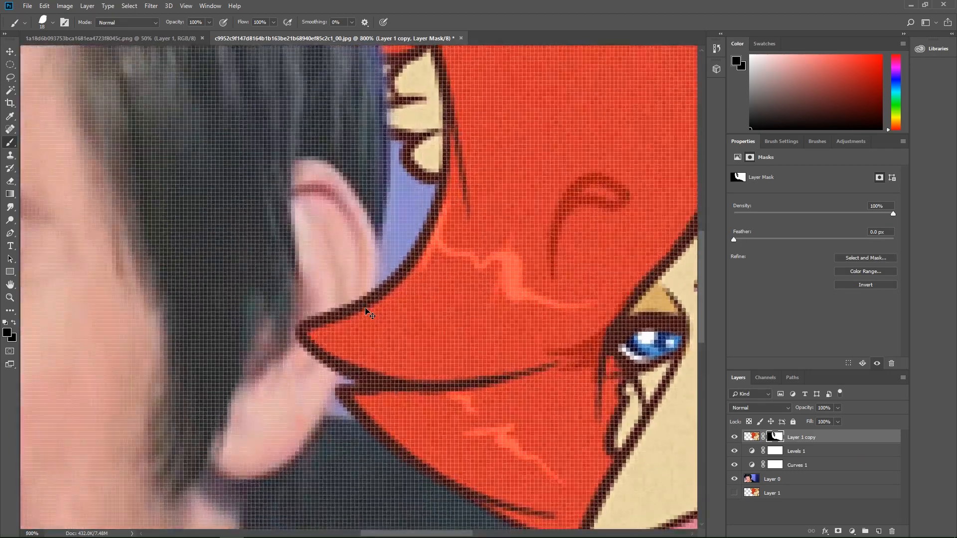
scroll(498, 349, "down", 1)
left_click(751, 437)
left_click(734, 437)
key("p")
left_click(379, 238)
left_click(323, 410)
scroll(264, 486, "down", 1)
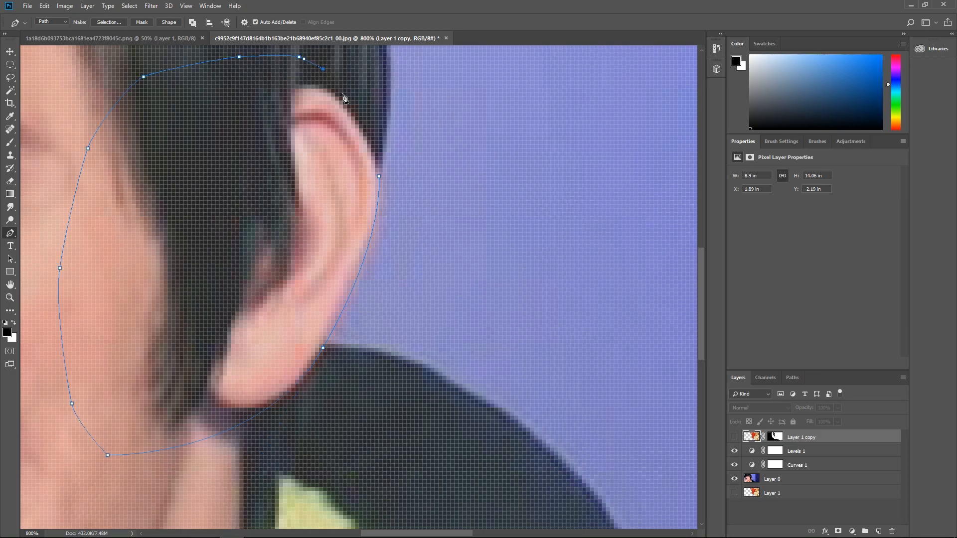
left_click(379, 176)
Step: Show Layer 1 copy, load the ear path as a selection, paint it black on the layer mask, and deselect
left_click(734, 437)
left_click(792, 378)
left_click(740, 392, "ctrl")
left_click(738, 378)
key("b")
left_click(775, 437)
left_click_drag(322, 272, 401, 189)
key("ctrl+d")
Step: Examine the masked boundary between the character and the man's hair and ear
key("ctrl+minus")
key("ctrl+minus")
key("ctrl+minus")
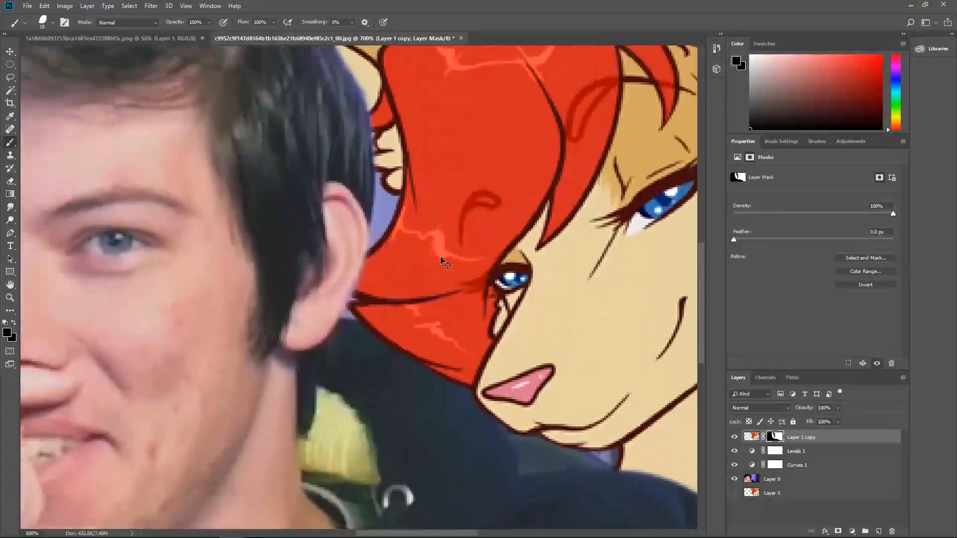
key("ctrl+minus")
key("ctrl+minus")
key("ctrl+minus")
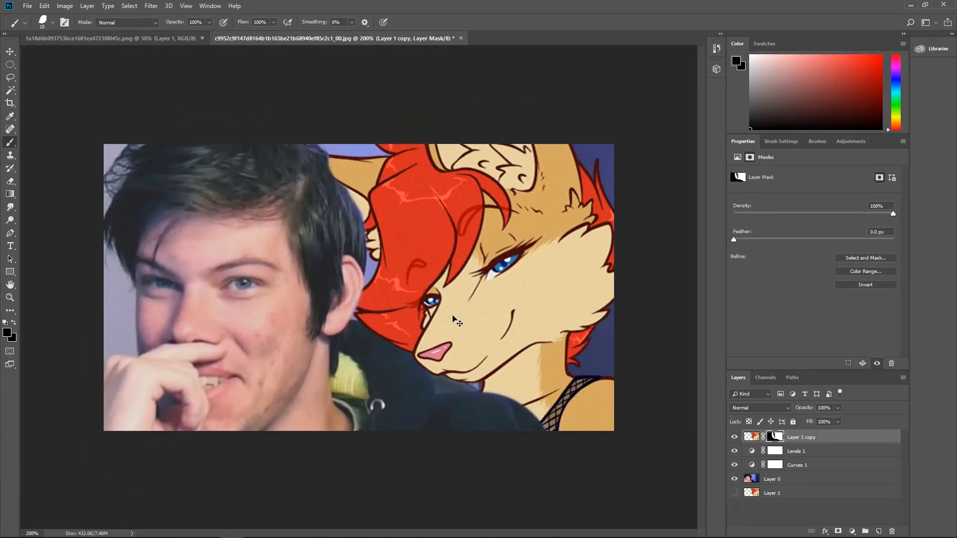
key("ctrl+plus")
key("ctrl+plus")
key("ctrl+plus")
key("ctrl+plus")
scroll(310, 199, "up", 8)
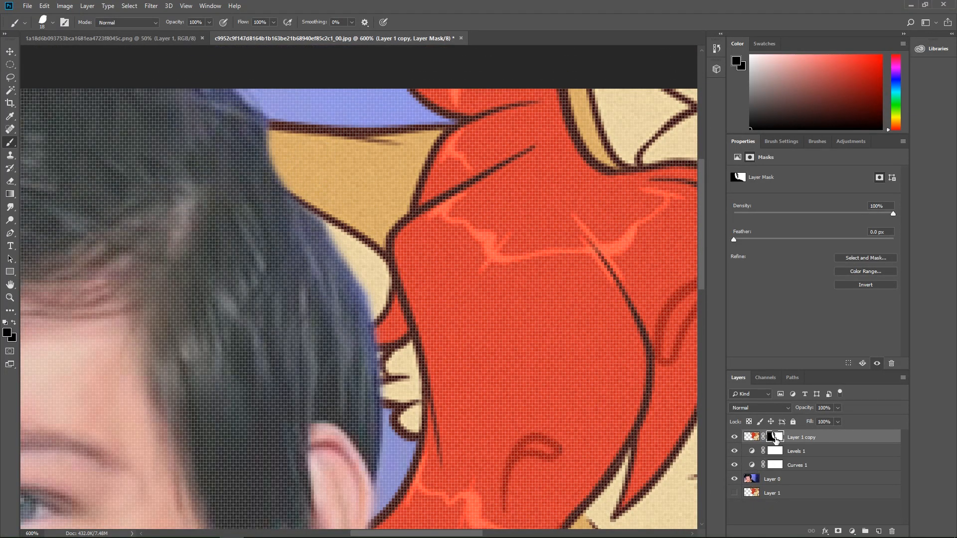
Step: Choose a spiky brush tip at 13 px and dab black along the man's hair edge on the Layer 1 copy mask
right_click(254, 207)
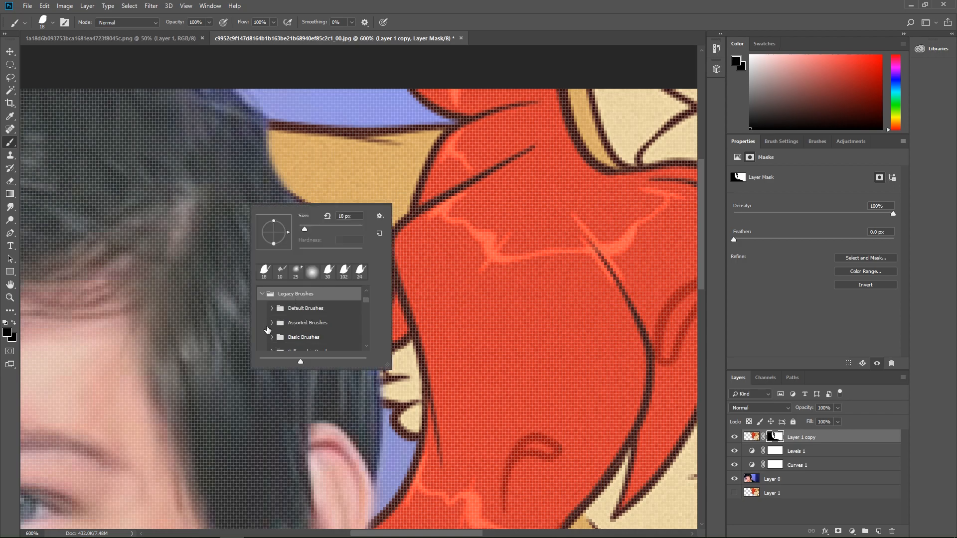
left_click(271, 323)
scroll(313, 323, "down", 4)
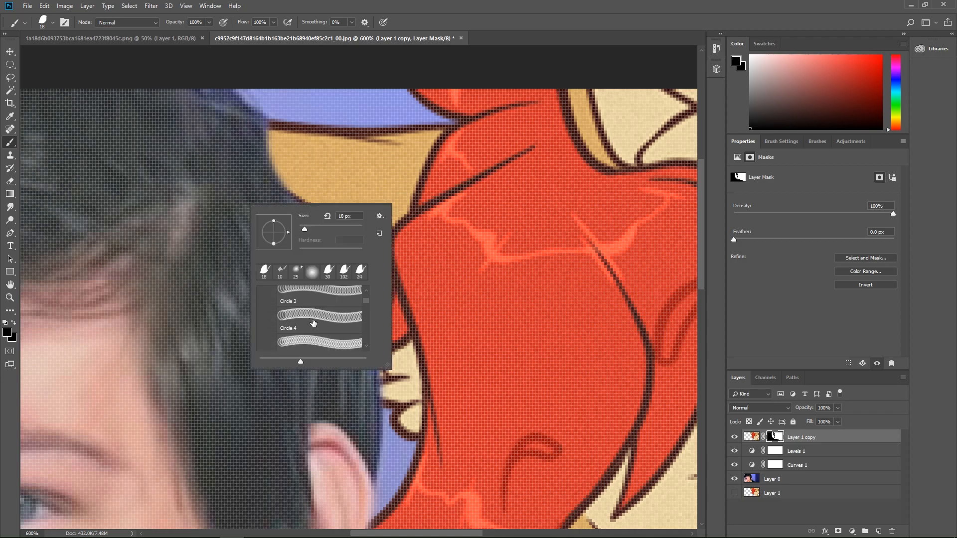
scroll(313, 323, "down", 5)
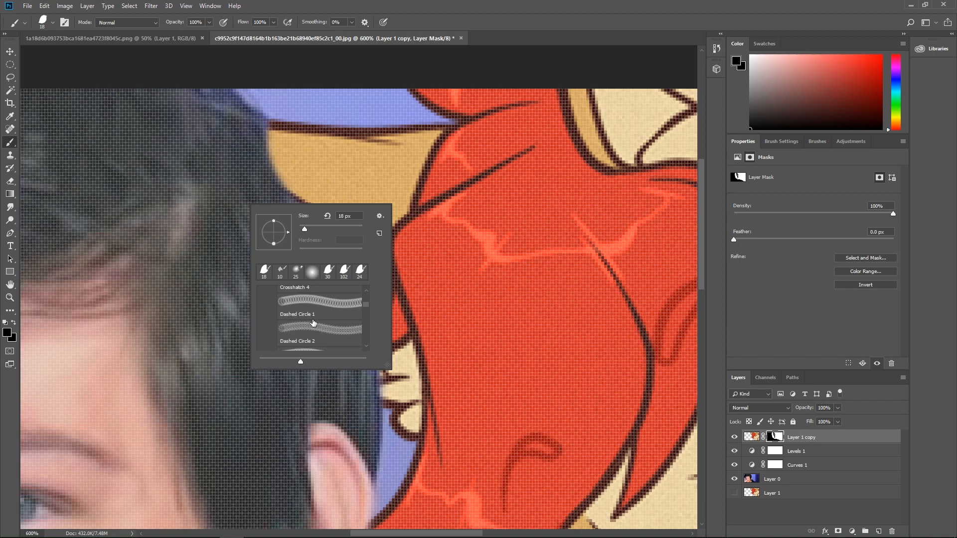
scroll(313, 323, "down", 6)
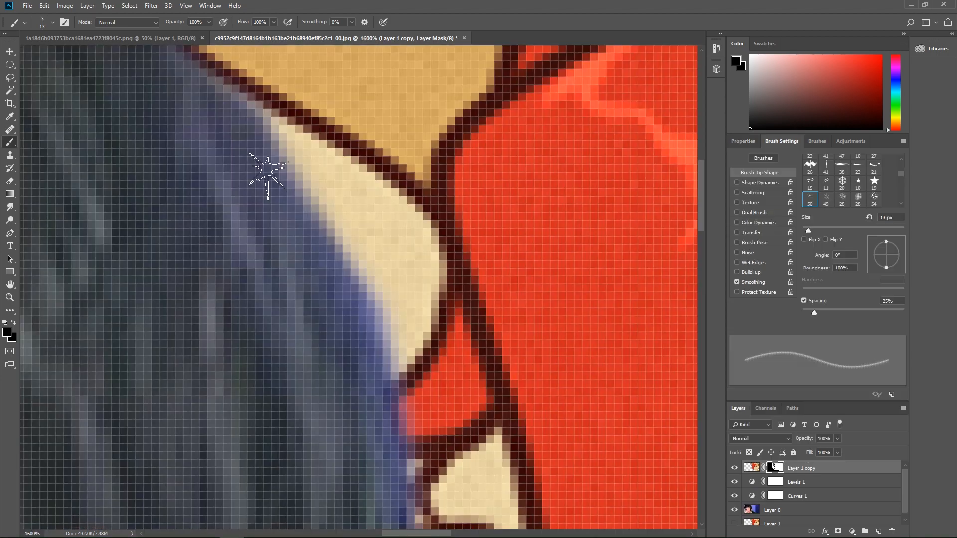
key("space")
mouse_move(231, 119)
left_mouse_down()
mouse_move(453, 352)
mouse_move(461, 383)
left_mouse_up()
mouse_move(272, 80)
left_mouse_down()
mouse_move(245, 171)
mouse_move(237, 163)
left_mouse_up()
left_click_drag(359, 235, 332, 207)
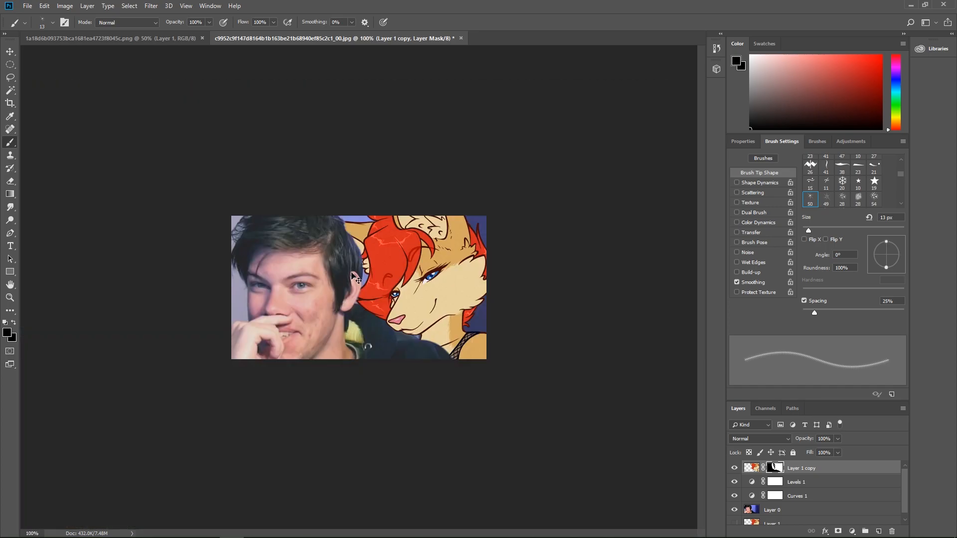
Step: Add two Curves adjustment layers above Layer 1 copy and invert their masks to black
left_click(855, 143)
left_click(779, 164)
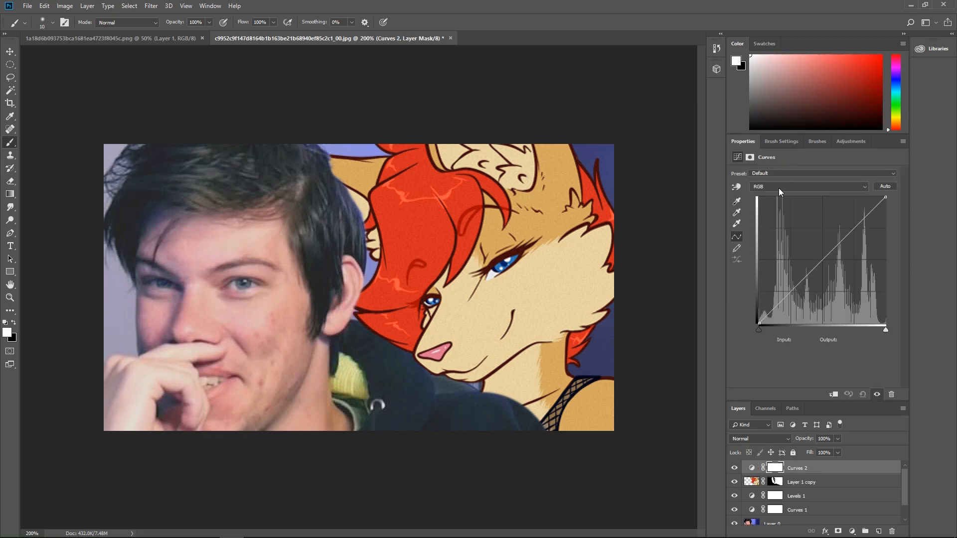
left_click(865, 285)
key("alt+bracketright")
key("ctrl+i")
Step: Set Curves 2 to Multiply and Curves 3 to Screen, and clip both to Layer 1 copy
left_click(790, 480)
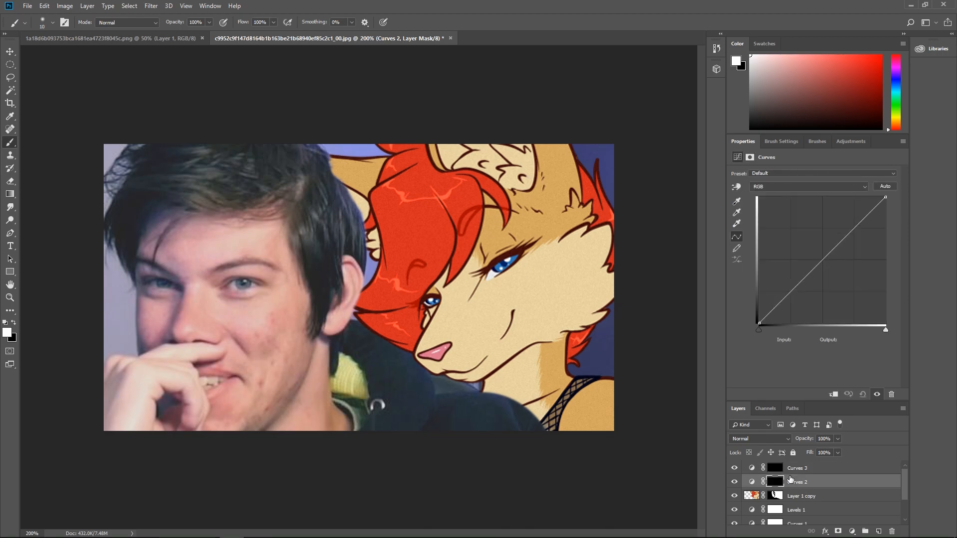
left_click(765, 438)
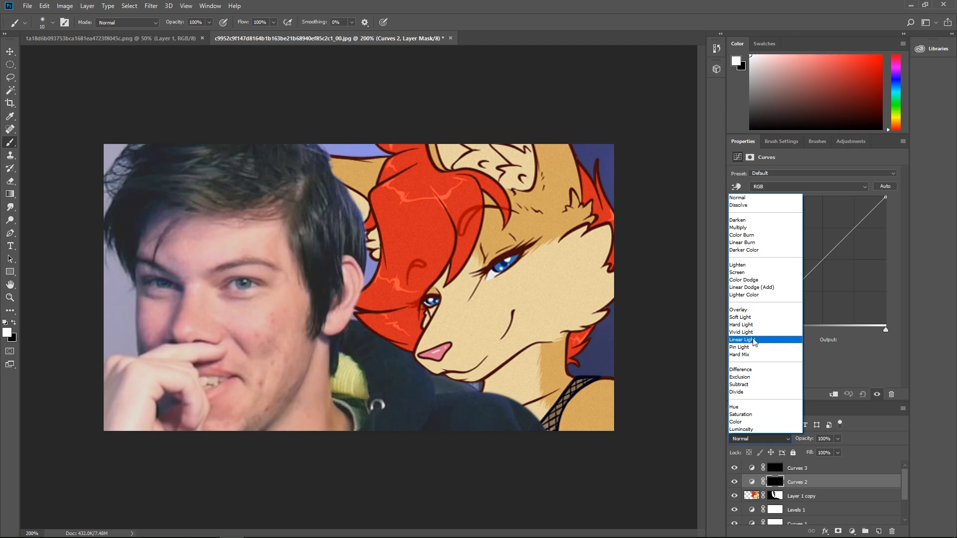
left_click(746, 227)
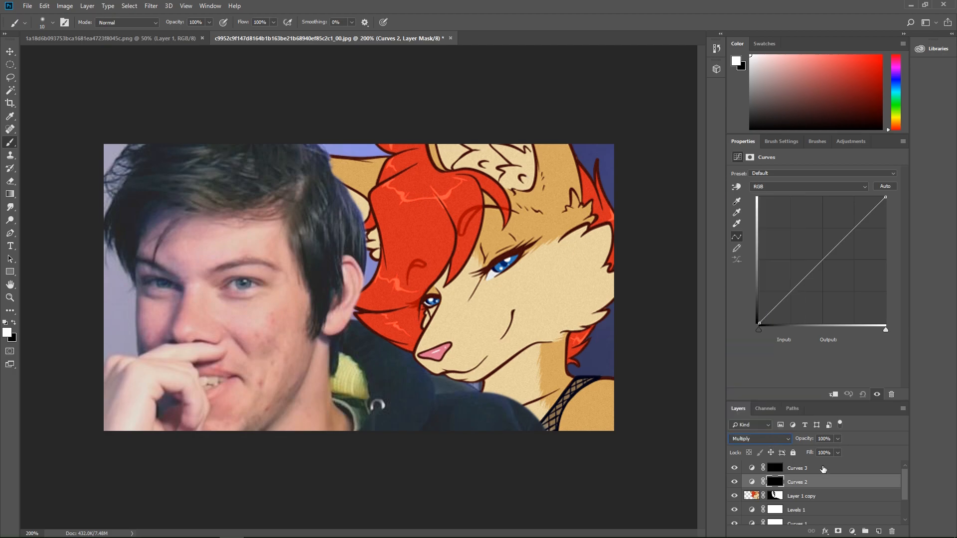
left_click(824, 471)
left_click(758, 440)
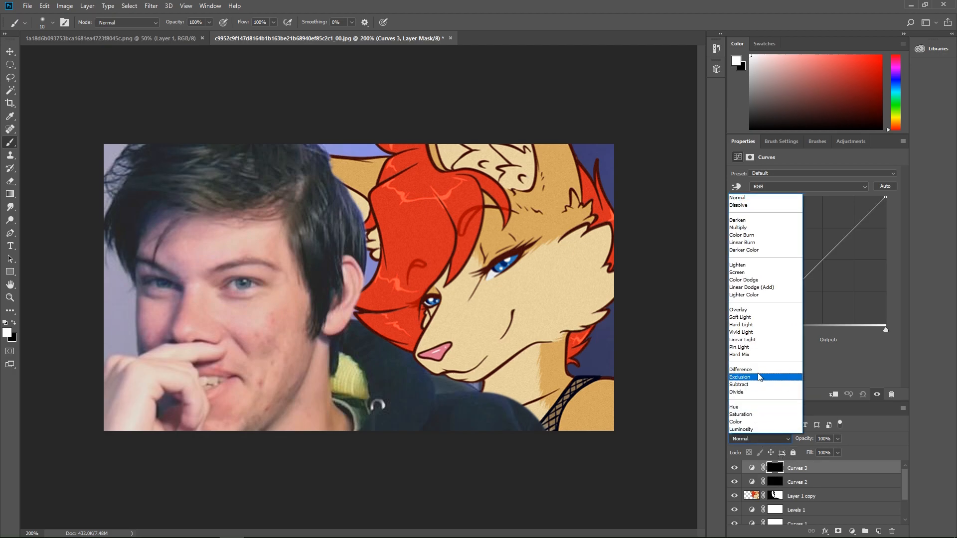
left_click(748, 273)
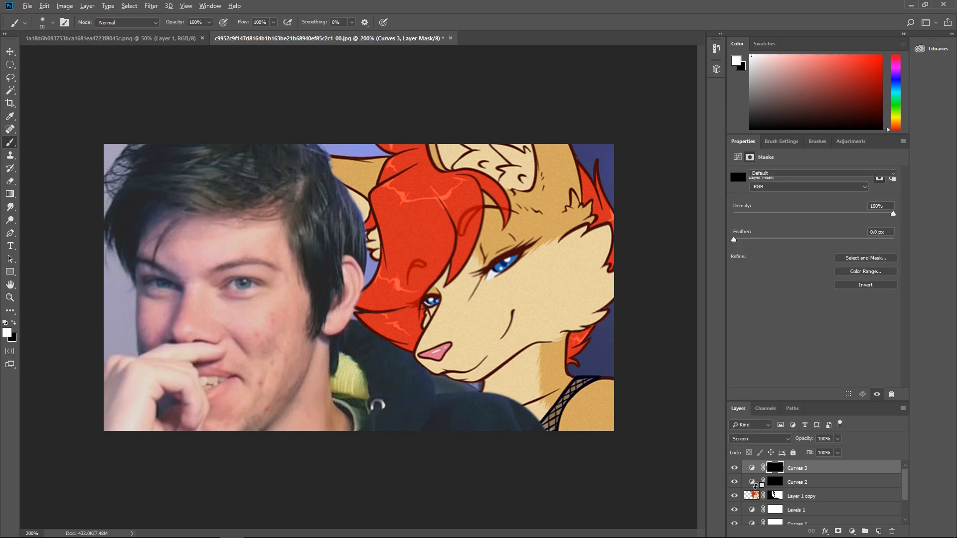
left_click(756, 475, "alt")
left_click(757, 490, "alt")
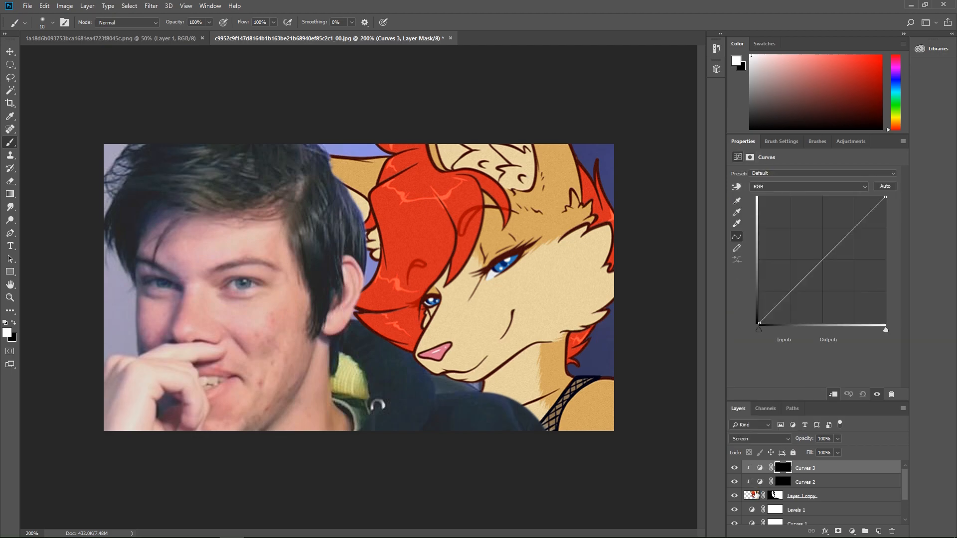
Step: Try painting a white shading stroke around the character's muzzle on the Curves 2 mask
left_click(747, 481)
mouse_move(455, 344)
left_mouse_down()
mouse_move(435, 369)
mouse_move(415, 353)
left_mouse_up()
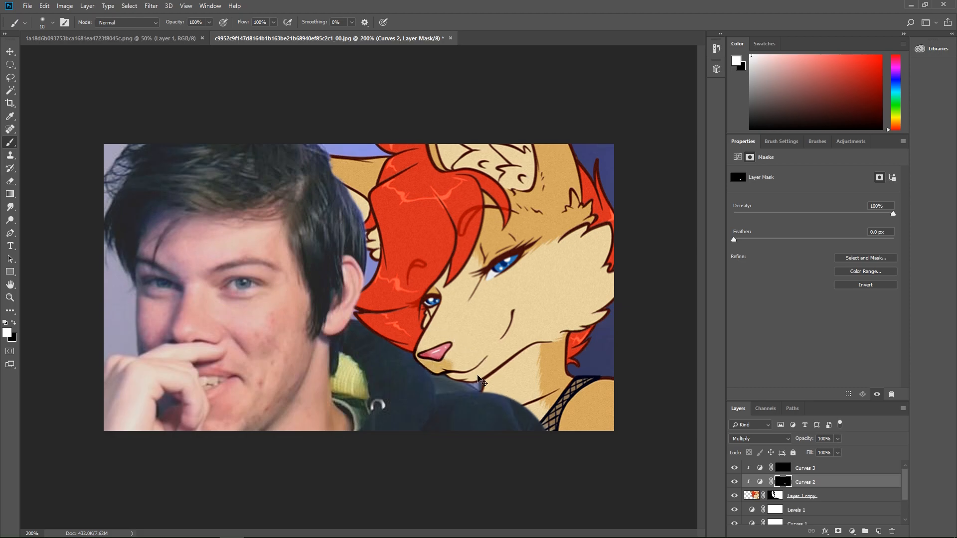
Step: Set Curves 3 to 85% opacity and choose a soft round 80 px brush with 25% brush opacity
left_click(800, 468)
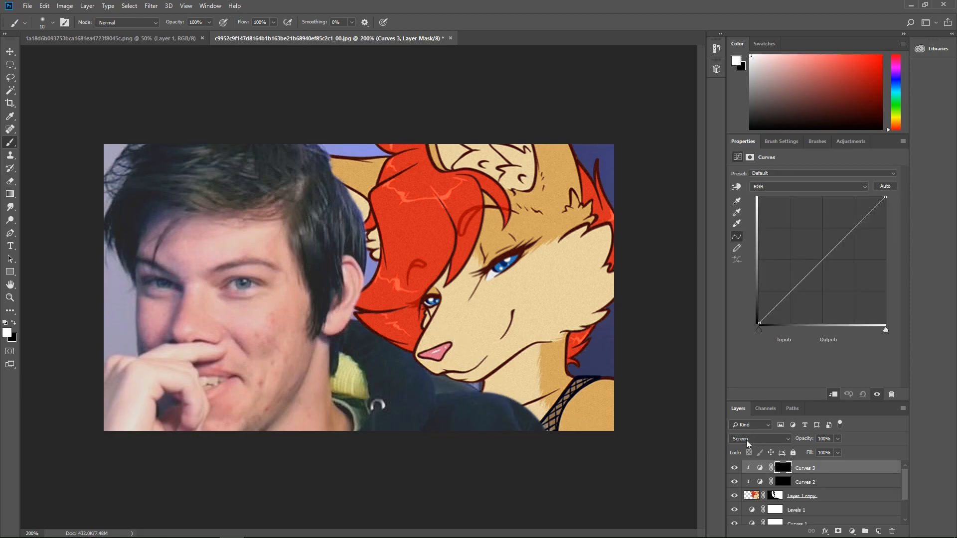
key("F5")
left_click(199, 21)
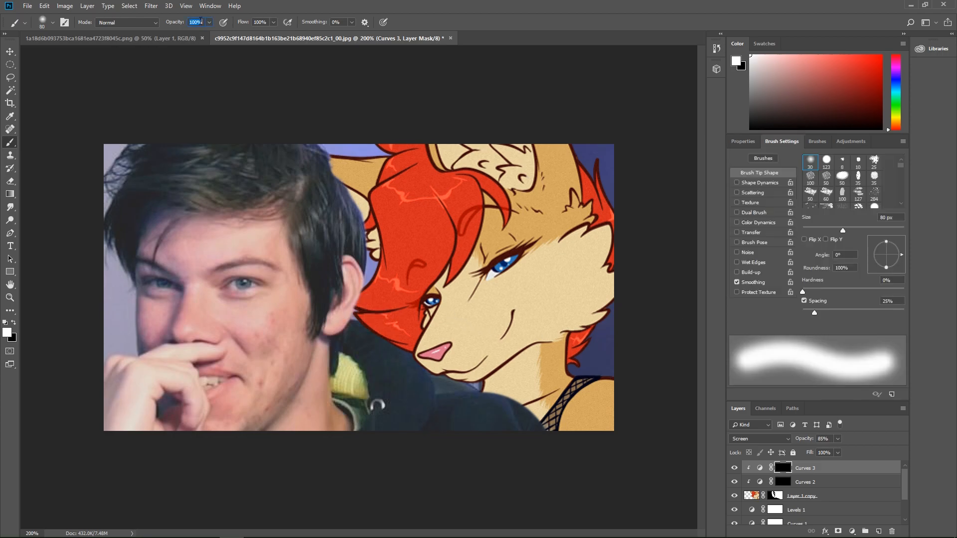
type("25")
Step: Try painting soft white highlights over the character's face on the Curves 3 mask and undo the stroke
mouse_move(432, 294)
left_mouse_down()
mouse_move(453, 287)
mouse_move(445, 339)
mouse_move(478, 331)
mouse_move(493, 309)
left_mouse_up()
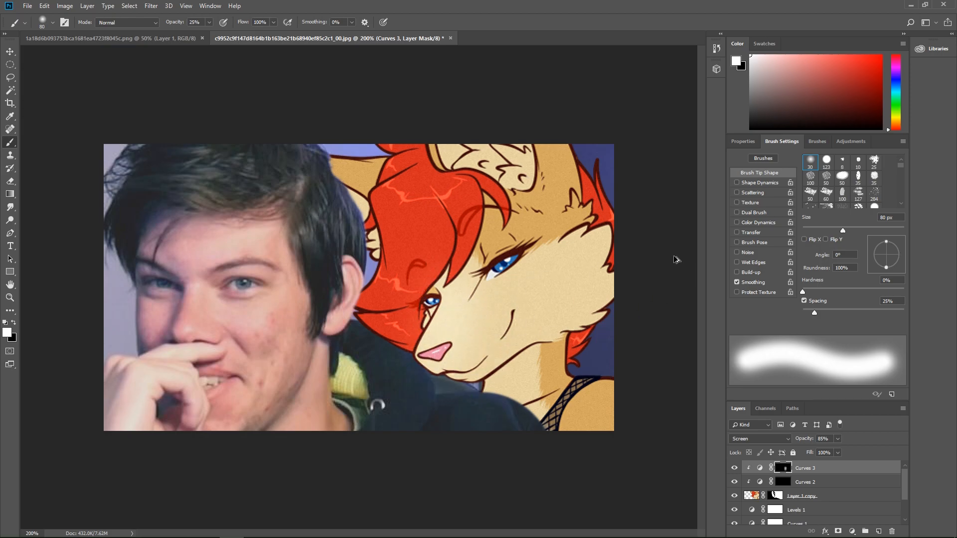
key("ctrl+z")
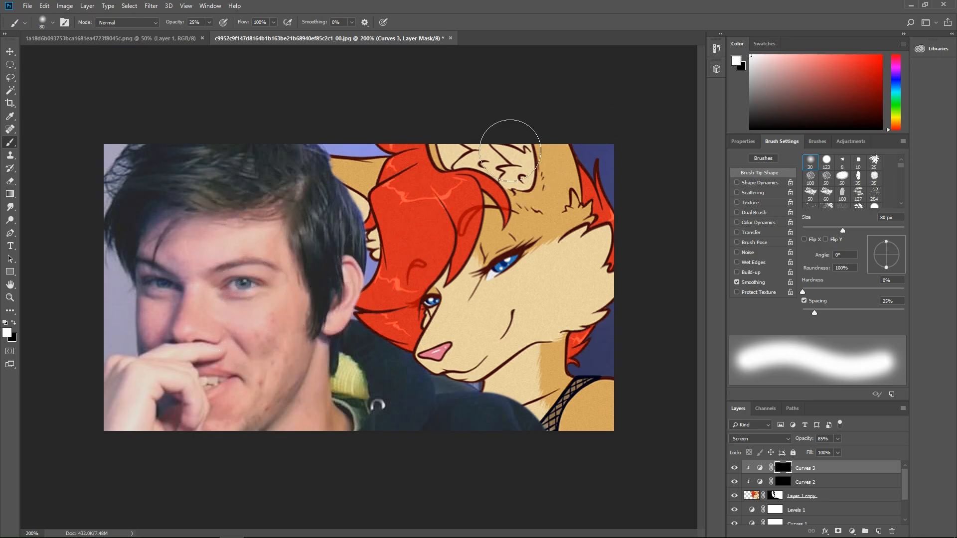
key("x")
left_click(428, 412, "ctrl")
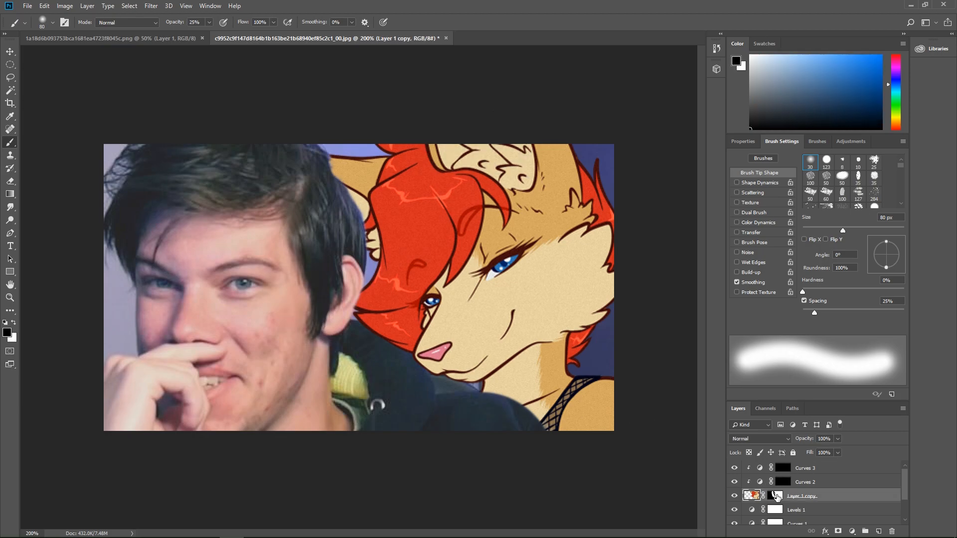
left_click(783, 482)
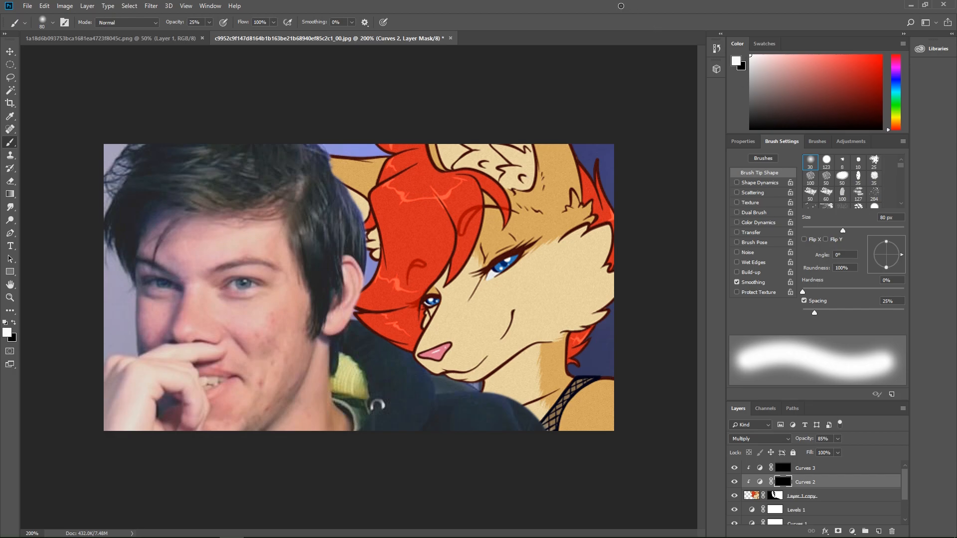
left_click(784, 472)
left_click_drag(473, 291, 518, 351)
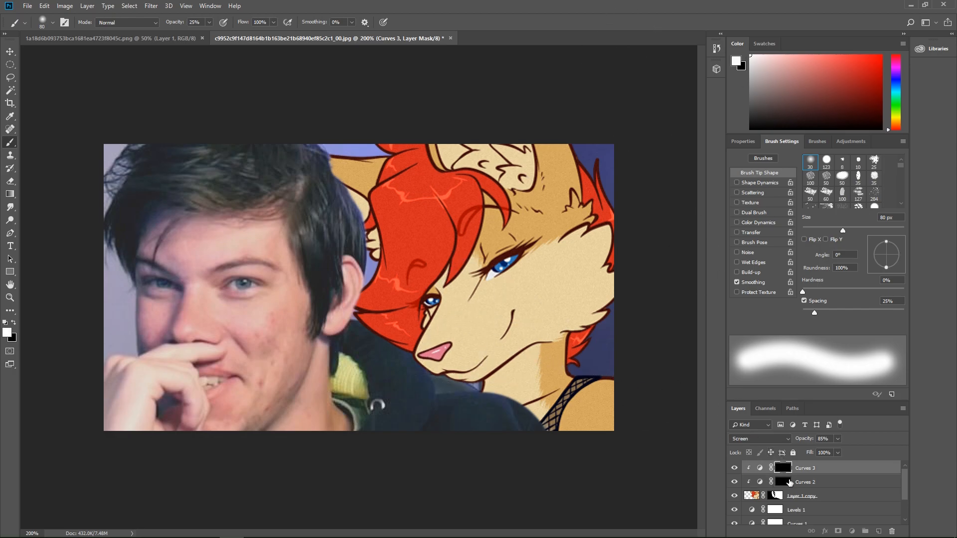
Step: Reduce the brush to 32 px and paint white on the Curves 2 mask to shade the character's hair and ear beside the man's head
left_click(784, 482)
key("ctrl+plus")
key("ctrl+plus")
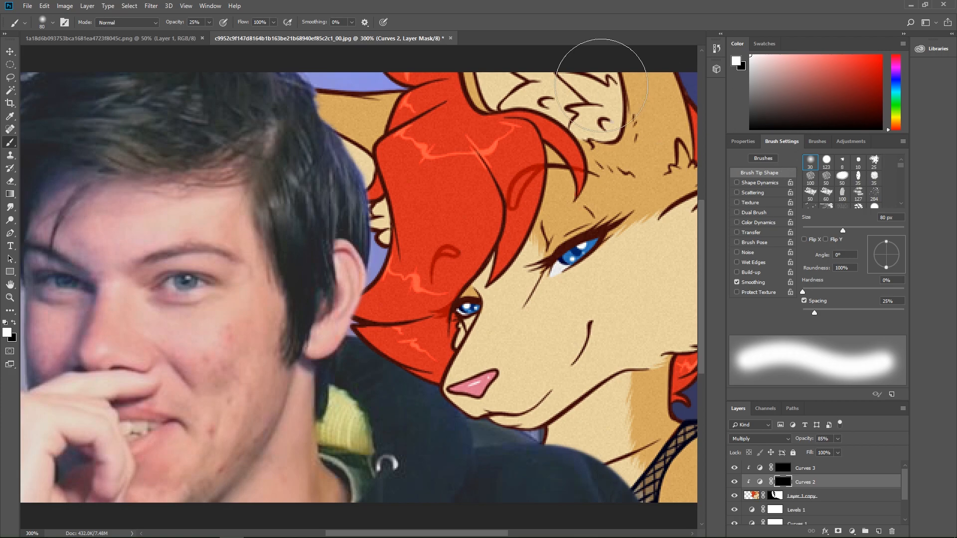
left_click_drag(840, 232, 819, 234)
mouse_move(400, 274)
left_mouse_down()
mouse_move(391, 272)
mouse_move(366, 331)
mouse_move(382, 344)
left_mouse_up()
scroll(379, 288, "up", 3)
mouse_move(379, 288)
left_mouse_down()
mouse_move(350, 207)
mouse_move(373, 214)
mouse_move(389, 244)
mouse_move(429, 150)
mouse_move(400, 161)
mouse_move(483, 154)
left_mouse_up()
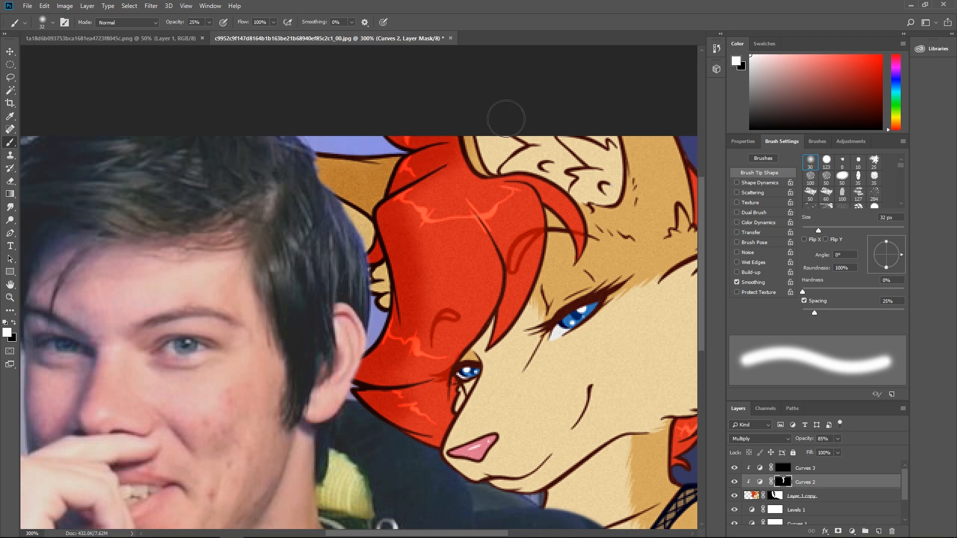
Step: Set the brush to 15 px and 35% opacity and paint white on the Curves 2 mask to shade the character's ears
scroll(419, 159, "down", 1)
key("comma")
scroll(563, 214, "down", 2)
key("period")
key("period")
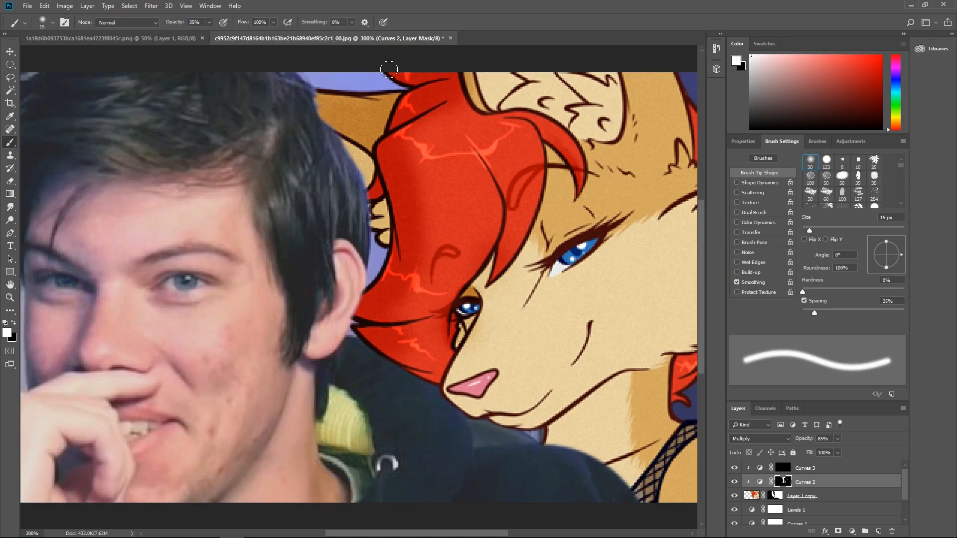
mouse_move(568, 86)
left_mouse_down()
mouse_move(402, 166)
mouse_move(394, 200)
mouse_move(339, 165)
mouse_move(306, 169)
mouse_move(336, 156)
left_mouse_up()
scroll(499, 239, "down", 2)
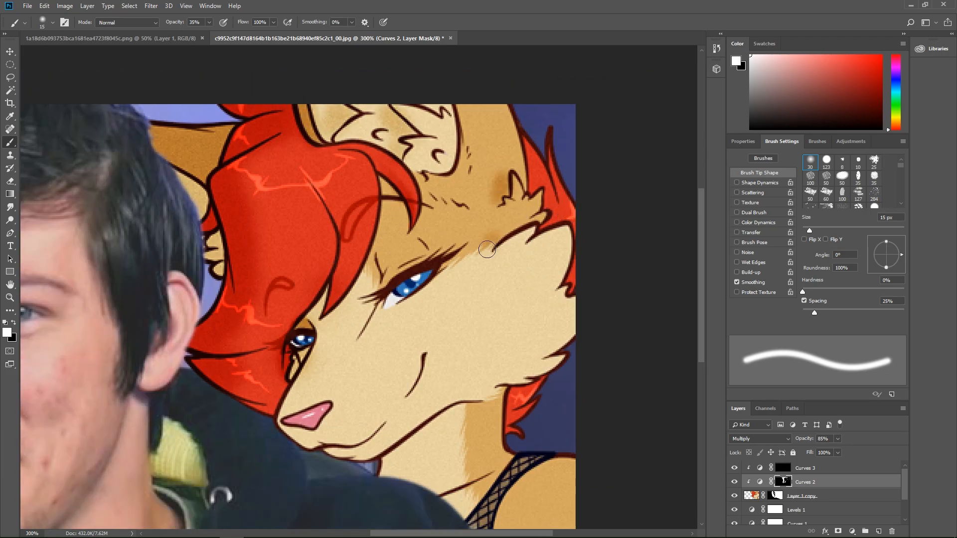
Step: Shade the character's face beside the far eye, the chin and the neck in white on the Curves 2 mask
scroll(481, 314, "down", 2)
mouse_move(302, 325)
left_mouse_down()
mouse_move(295, 384)
mouse_move(301, 329)
left_mouse_up()
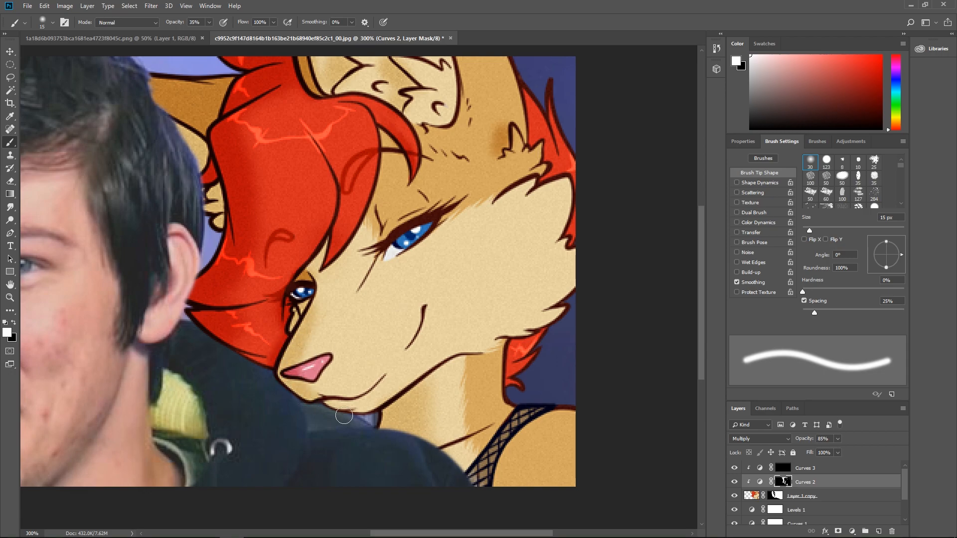
scroll(291, 349, "up", 2)
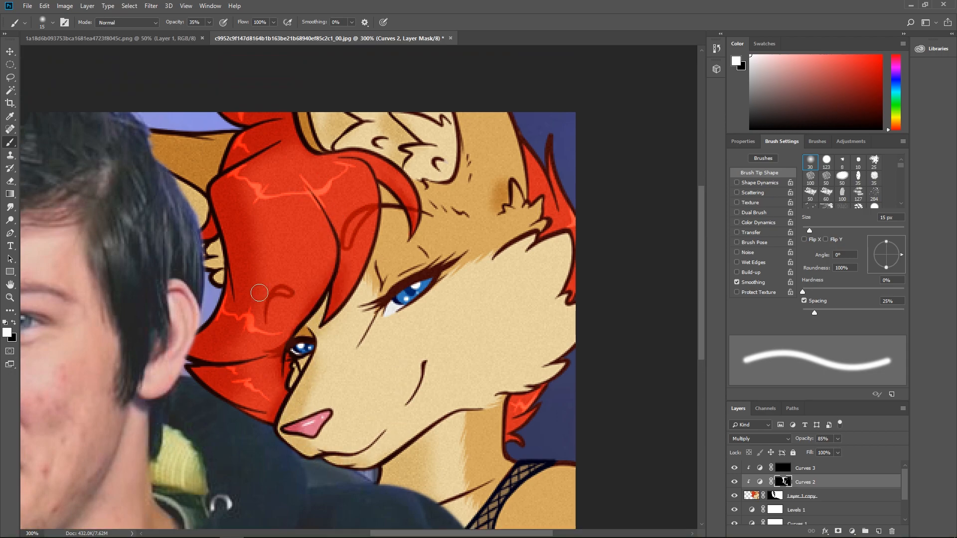
key("ctrl+minus")
key("ctrl+minus")
key("ctrl+plus")
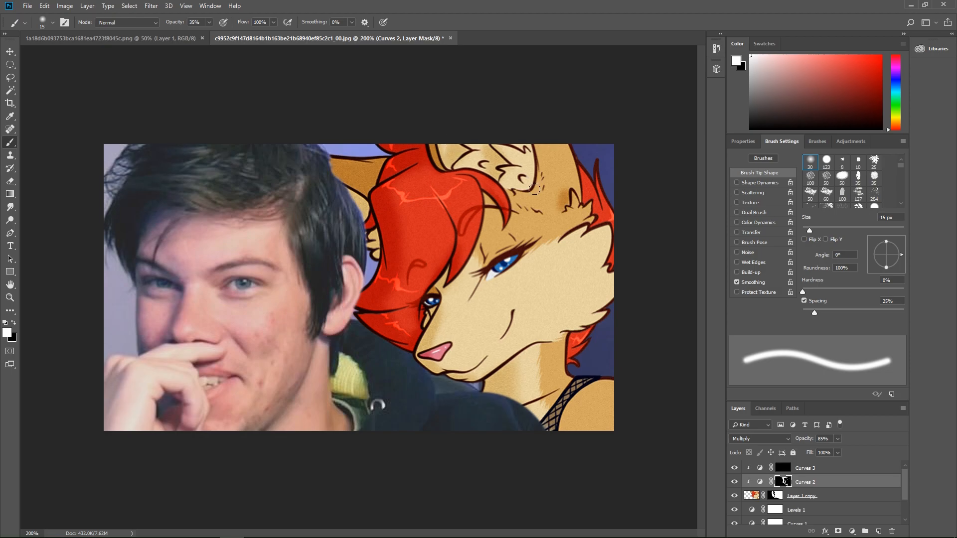
Step: Reduce brush opacity to 20% and paint soft white highlights over the character's muzzle, cheek and outer hair on the Curves 3 mask
key("ctrl+plus")
key("alt+bracketright")
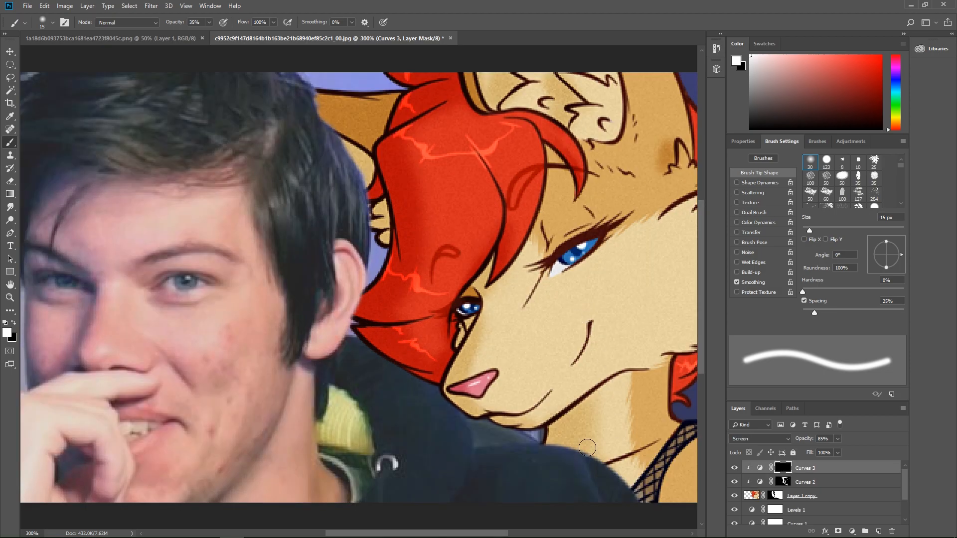
scroll(420, 503, "right", 5)
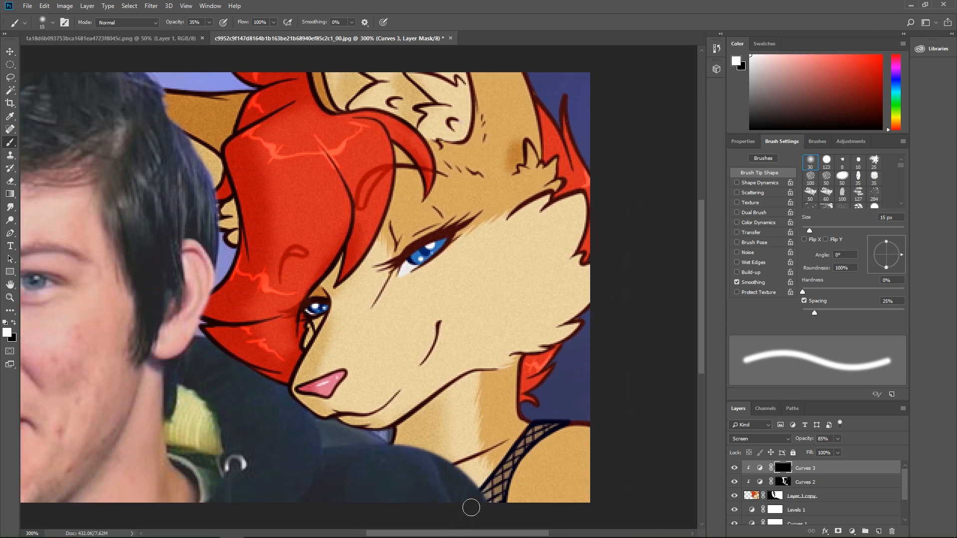
left_click_drag(384, 337, 406, 379)
key("ctrl+z")
key("2")
left_click_drag(372, 324, 381, 344)
mouse_move(575, 203)
left_mouse_down()
mouse_move(581, 257)
mouse_move(473, 384)
mouse_move(514, 428)
mouse_move(531, 426)
mouse_move(510, 357)
left_mouse_up()
Step: Paint white highlights along the character's red fringe and the bridge of the muzzle on the Curves 3 mask
scroll(511, 356, "up", 3)
left_click_drag(344, 214, 288, 365)
mouse_move(326, 326)
left_mouse_down()
mouse_move(337, 273)
mouse_move(338, 323)
mouse_move(341, 299)
mouse_move(322, 340)
mouse_move(371, 295)
left_mouse_up()
left_click(786, 482)
left_click(783, 468)
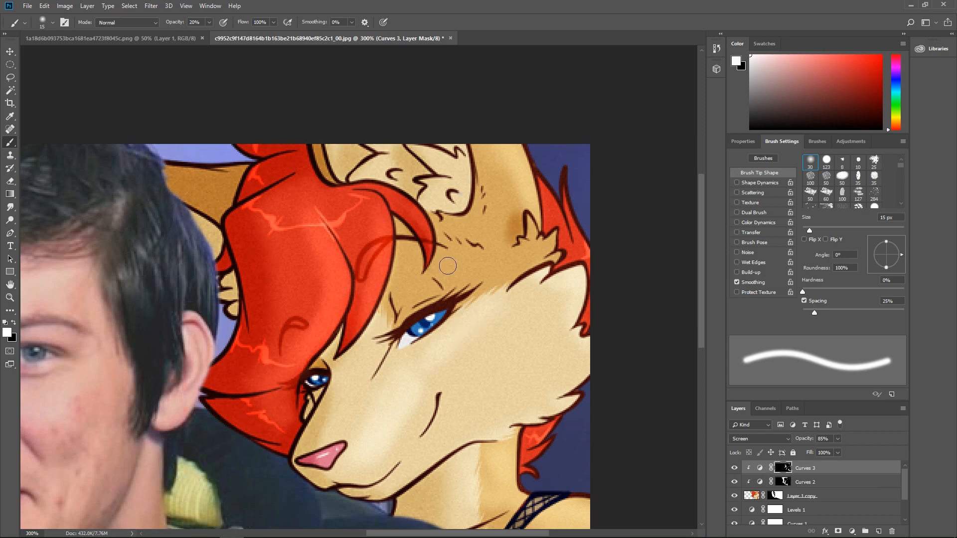
scroll(423, 239, "up", 1)
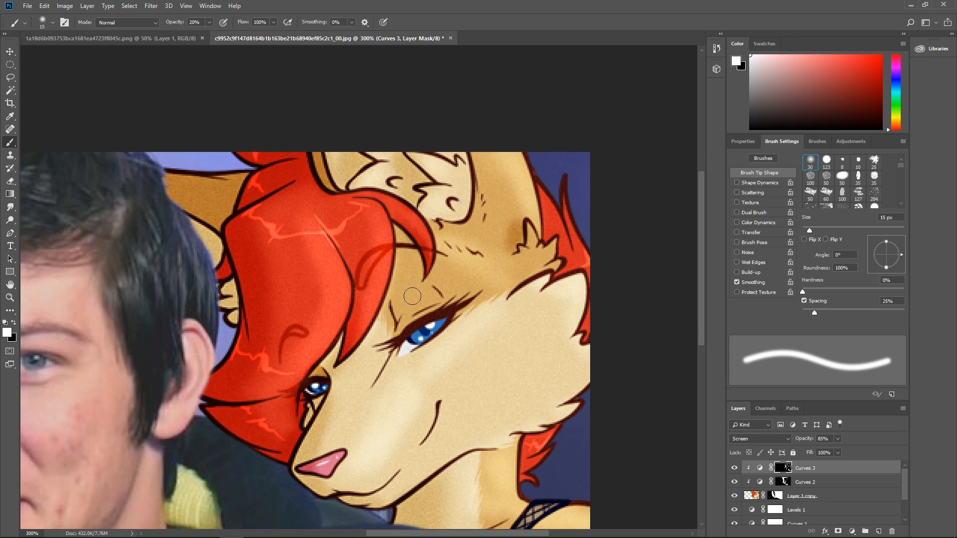
scroll(399, 220, "down", 3)
key("ctrl+minus")
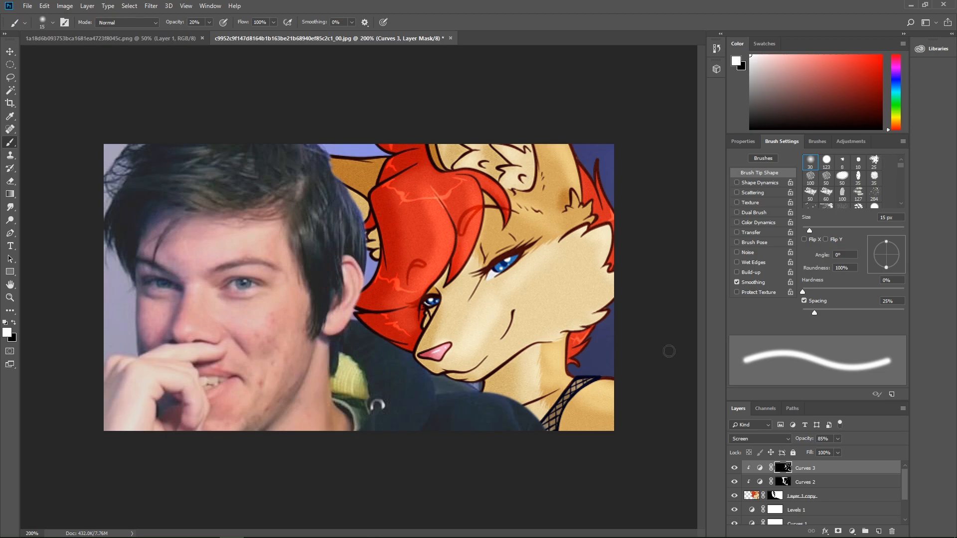
Step: Duplicate the Curves 2 and Curves 3 adjustment layers together
left_click(814, 482, "ctrl")
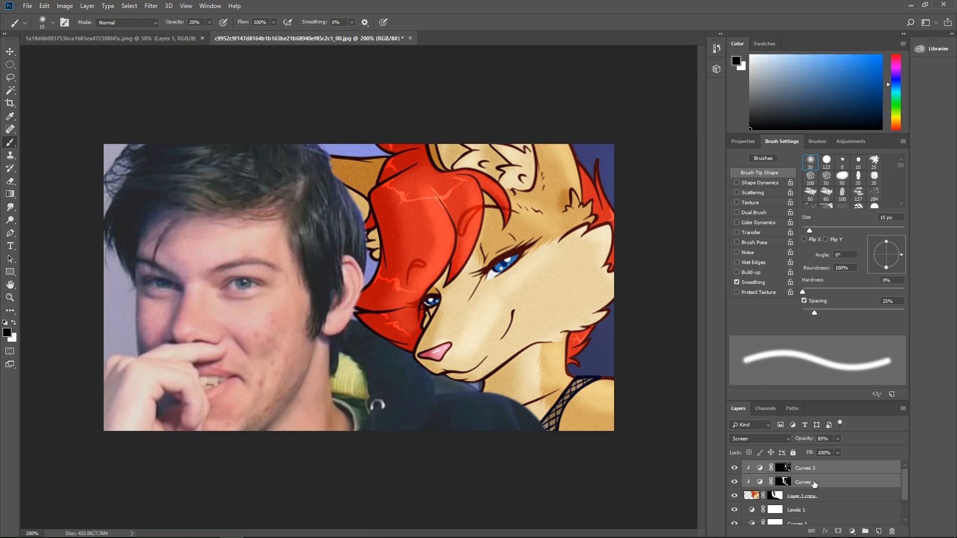
right_click(815, 482)
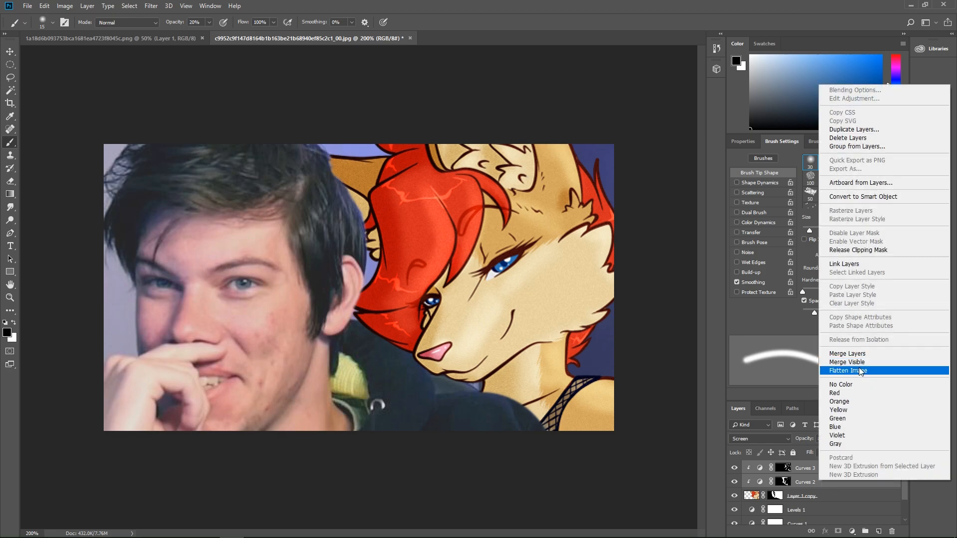
key("ctrl+j")
Step: Apply a Gaussian Blur with a 60 pixel radius to the Curves 3 copy mask
left_click(151, 6)
mouse_move(209, 119)
left_click(299, 156)
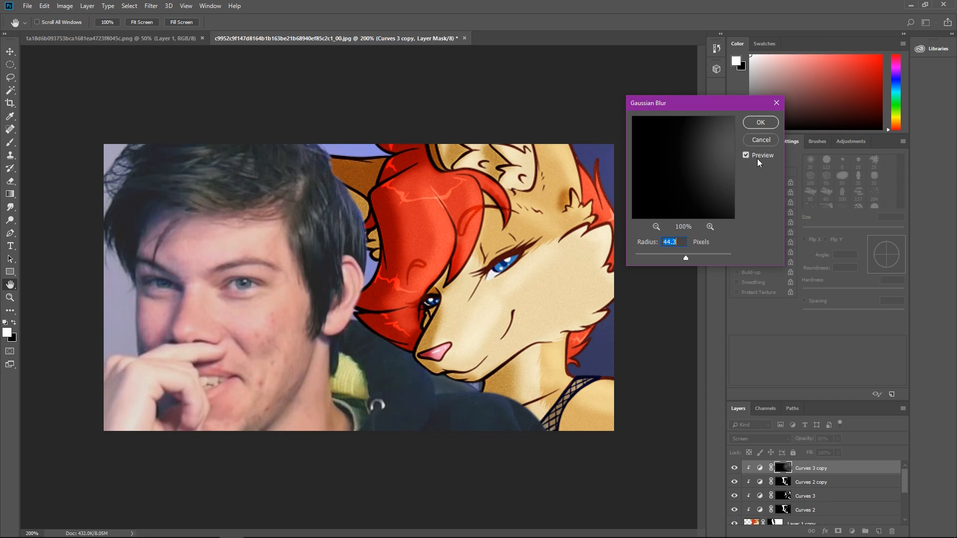
left_click(656, 226)
left_click_drag(648, 243, 656, 244)
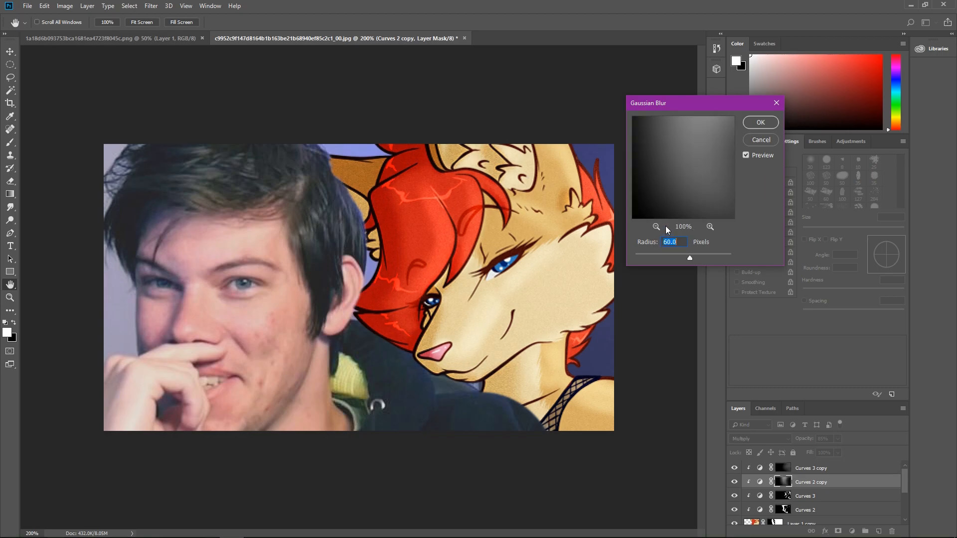
Step: Apply a Gaussian Blur with a 120 pixel radius to the Curves 2 copy mask
left_click_drag(690, 258, 704, 257)
type("120")
left_click(748, 125)
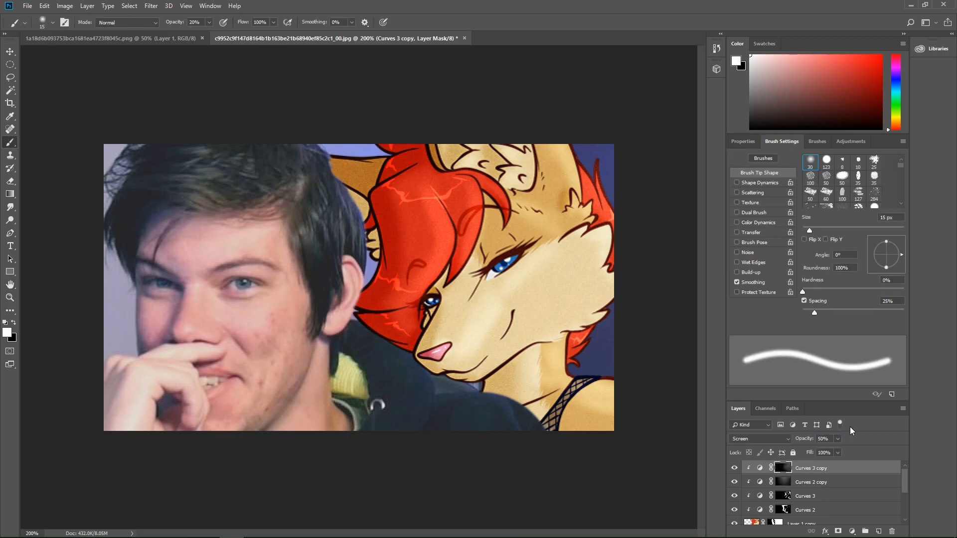
Step: Set the Curves 2 copy and Curves 3 copy layers to 50% opacity, leaving Curves 3 copy selected
key("alt+bracketleft")
key("ctrl+minus")
key("ctrl+plus")
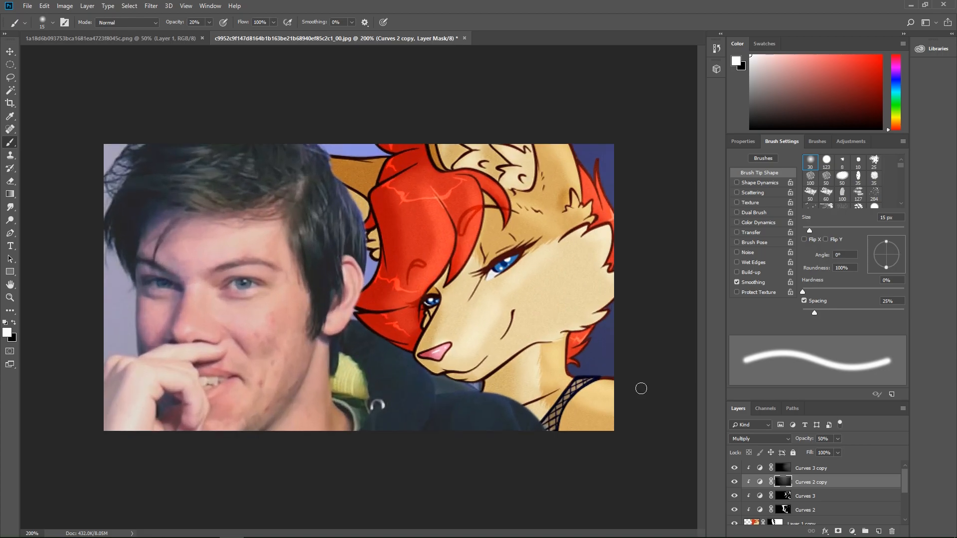
key("alt+bracketright")
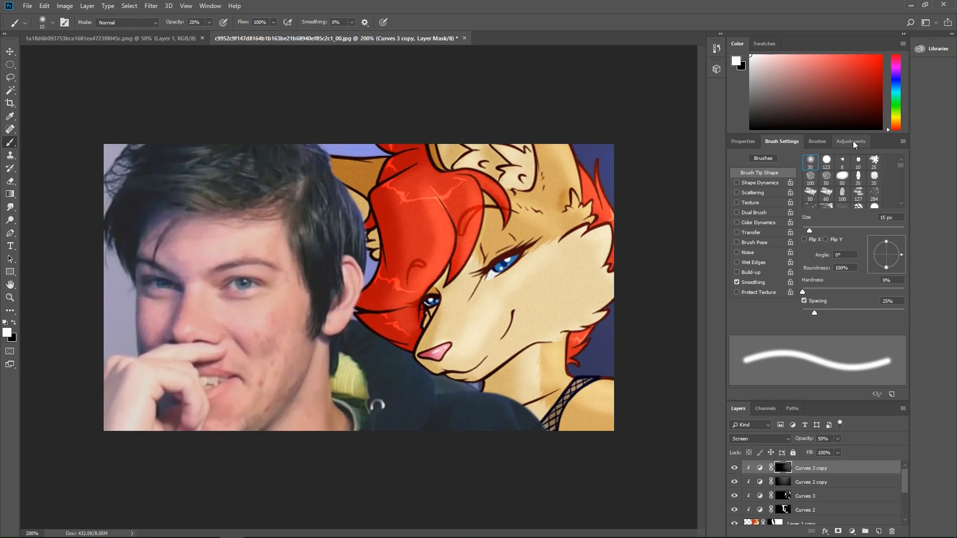
Step: Add a Vibrance adjustment layer above all curves layers with vibrance -15 and saturation -50
left_click(852, 141)
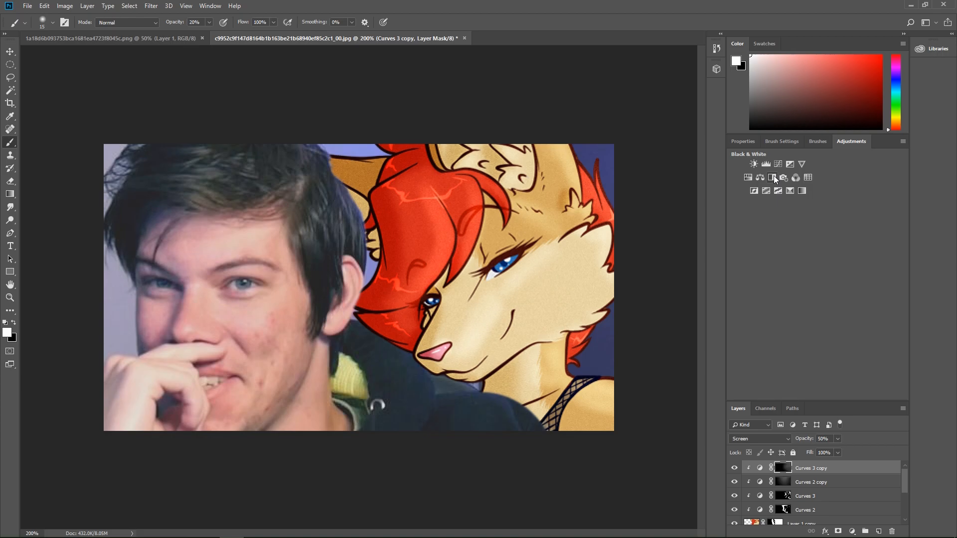
left_click(773, 177)
left_click_drag(814, 184, 802, 184)
left_click_drag(814, 203, 773, 204)
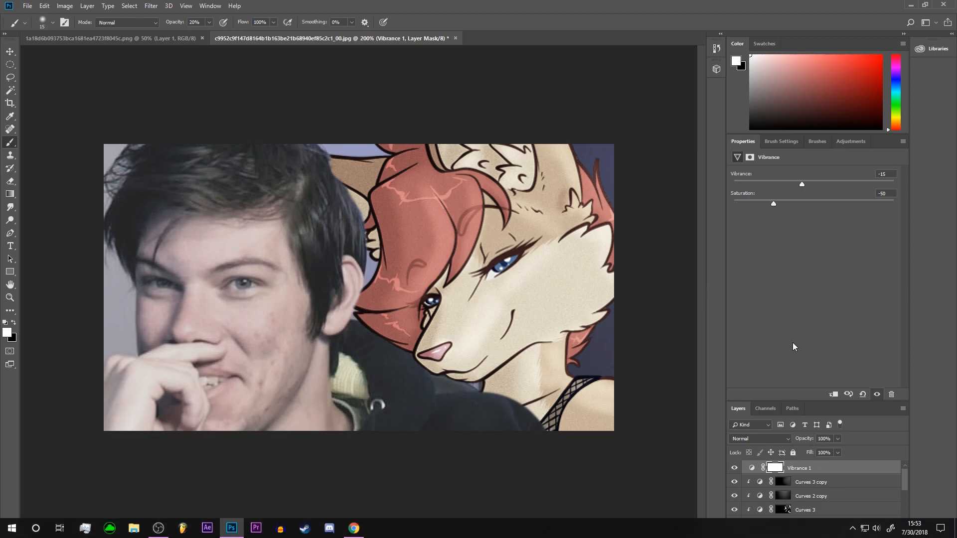
Step: Add a Color Balance layer, shift its shadows toward blue and set midtones to cyan-red -5, magenta-green +5, yellow-blue -3
key("ctrl+b")
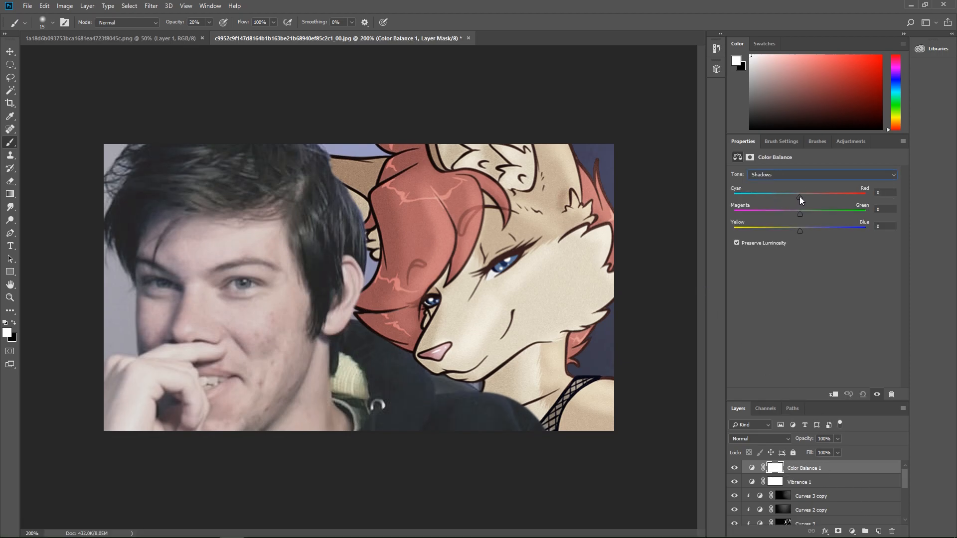
left_click_drag(800, 230, 807, 232)
left_click(784, 174)
left_click(783, 192)
left_click_drag(800, 198, 796, 231)
Step: Set the Color Balance highlights to cyan-red +5, magenta-green -15 and yellow-blue -5
left_click(795, 175)
left_click(796, 200)
left_click(797, 174)
left_click(797, 200)
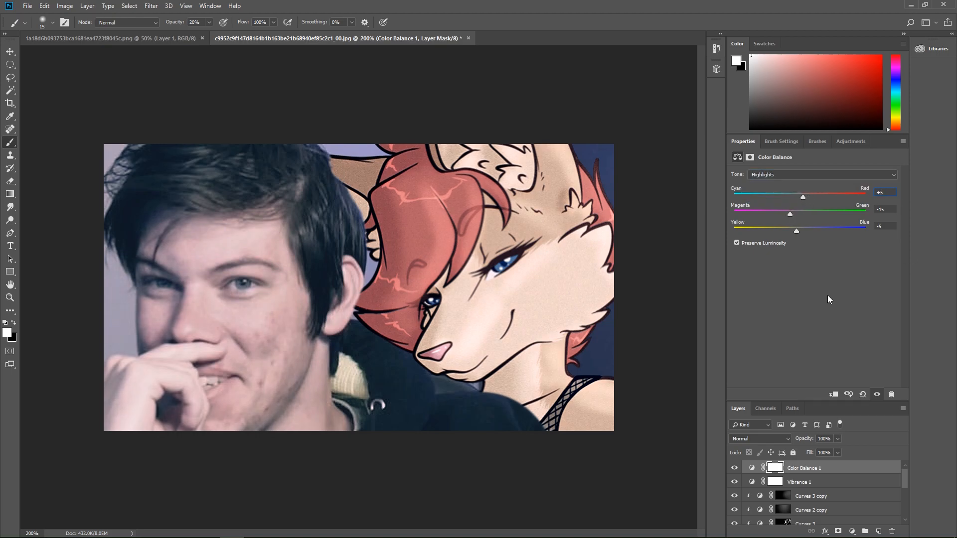
Step: Set the Vibrance 1 layer's saturation to -30 and reselect the Color Balance 1 layer
left_click(751, 482)
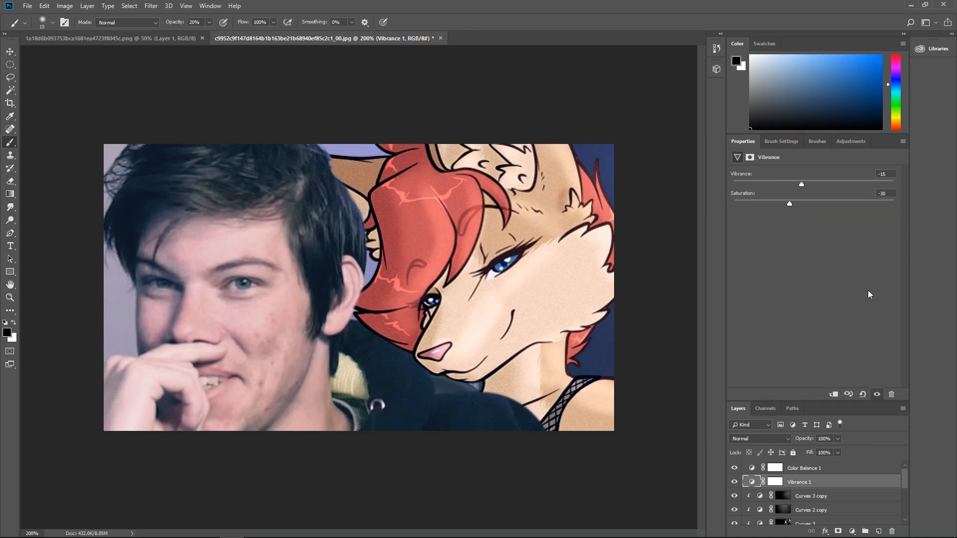
left_click(812, 470)
scroll(809, 482, "down", 5)
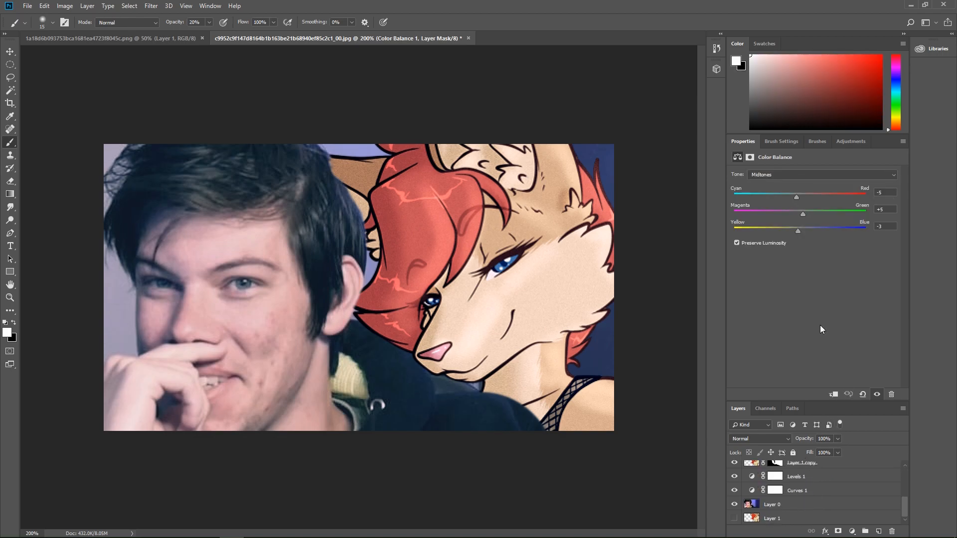